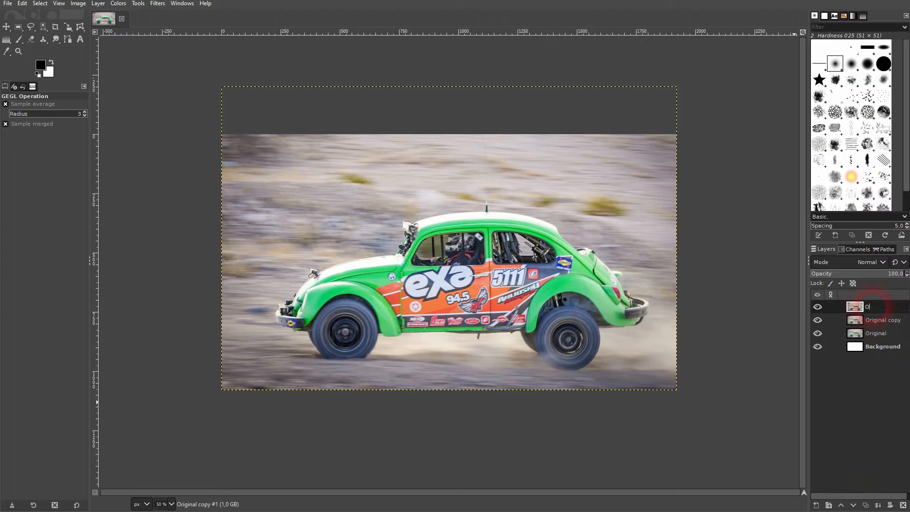
# - Rename the three photo layers, from the top one down, as Outline, Blur and Backup
pyautogui.press('Return')
pyautogui.doubleClick(881, 325)
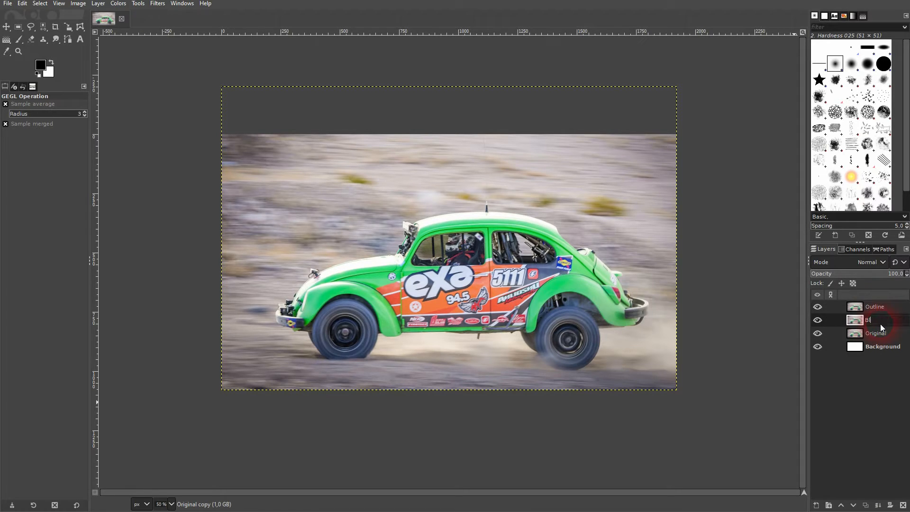
pyautogui.write('Blur')
pyautogui.press('Return')
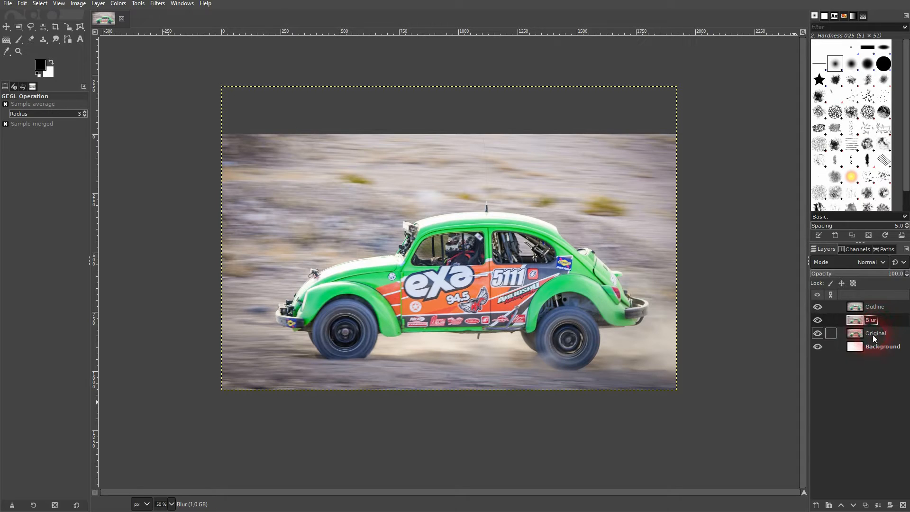
pyautogui.doubleClick(873, 334)
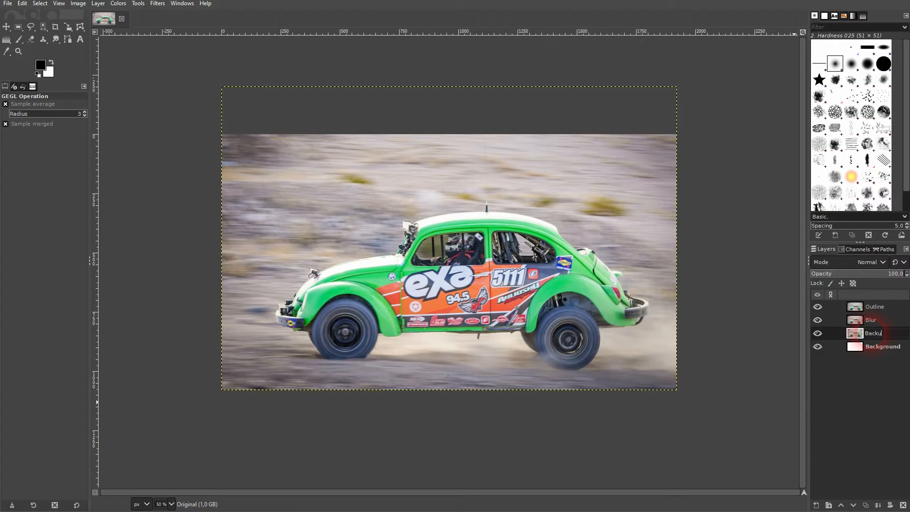
# - Delete the white Background layer and make the Outline layer active
pyautogui.click(875, 347)
pyautogui.click(902, 505)
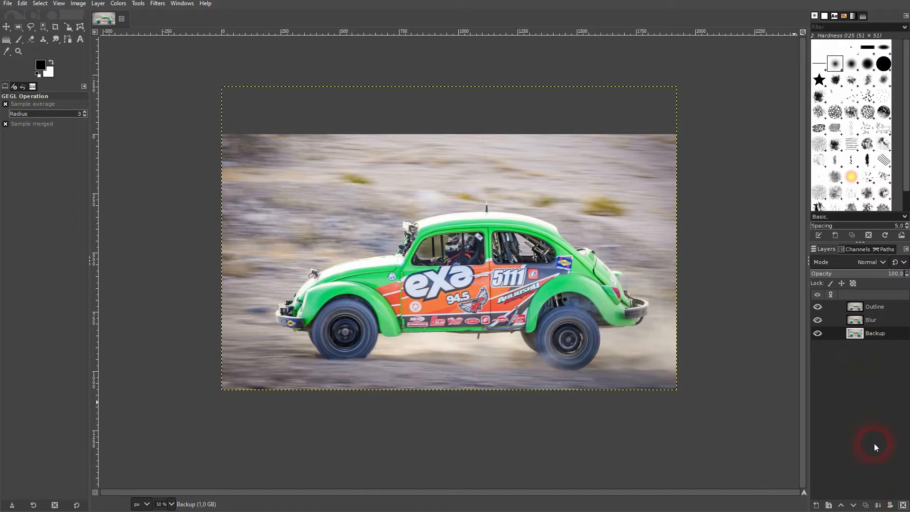
pyautogui.click(876, 308)
pyautogui.click(207, 110)
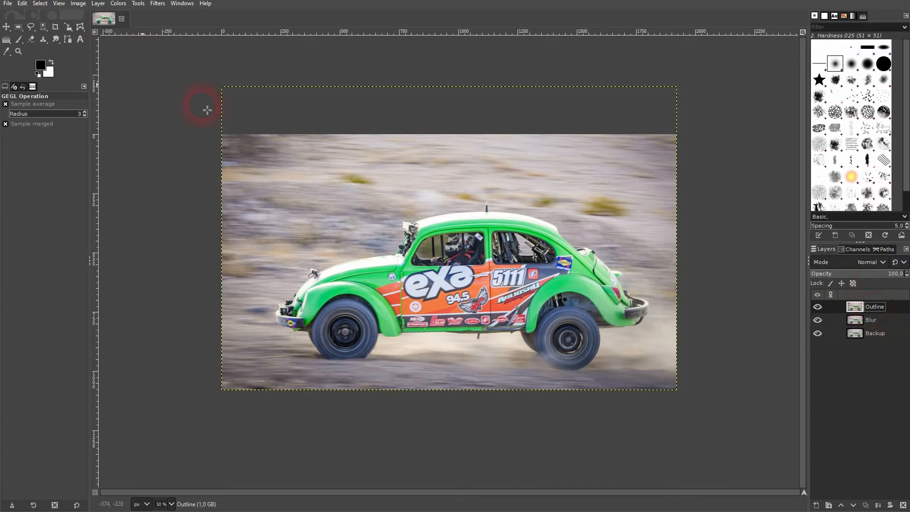
# - With the Paths tool, start tracing the car with straight segments around the lower edge of the front tyre
pyautogui.click(68, 39)
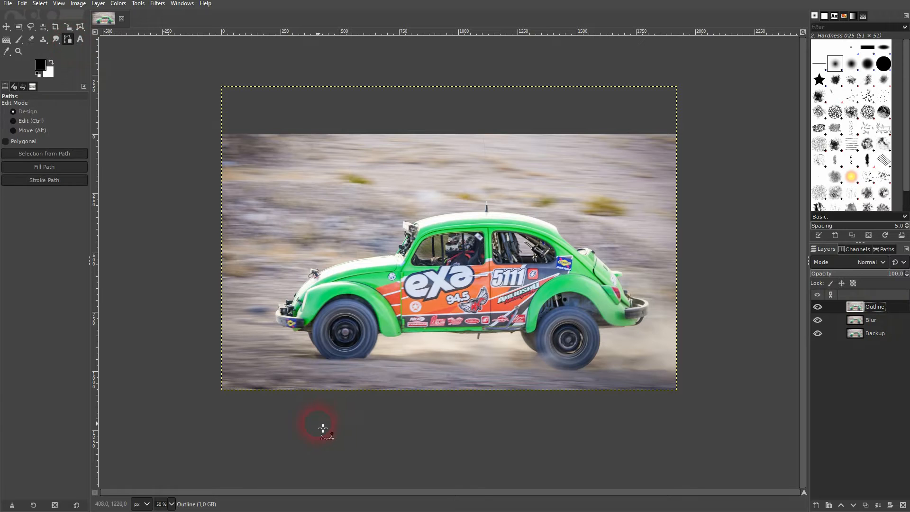
pyautogui.scroll(6, 349, 356)
pyautogui.click(553, 173)
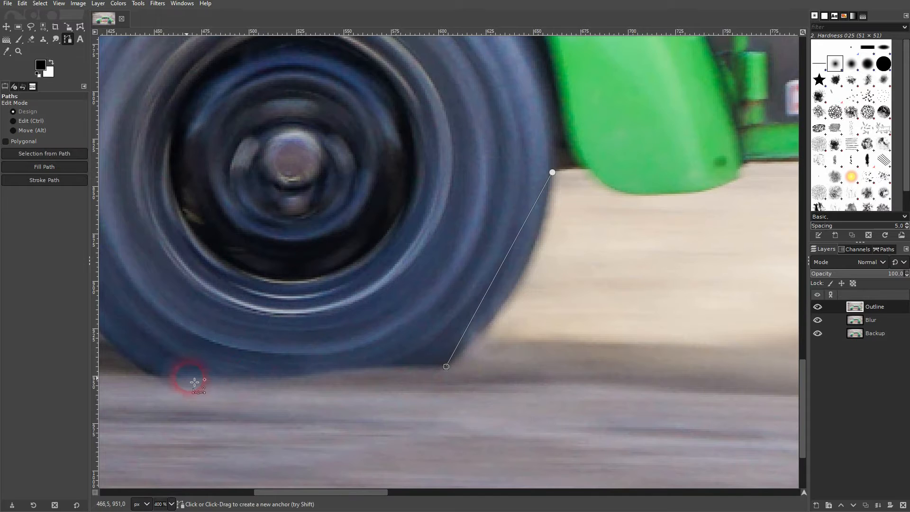
pyautogui.click(153, 381)
pyautogui.moveTo(159, 351); pyautogui.dragTo(547, 412)
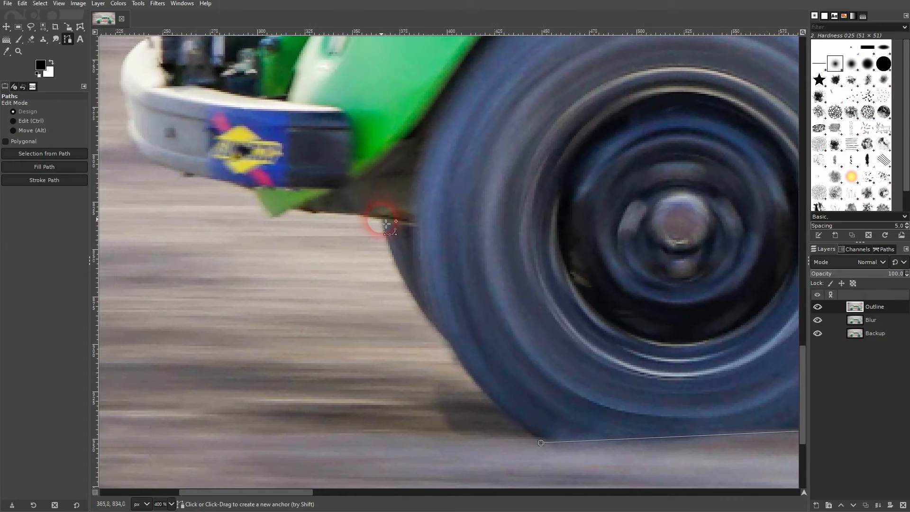
# - Continue the path along the car's front underside and up around the outer edge of the front bumper
pyautogui.click(293, 209)
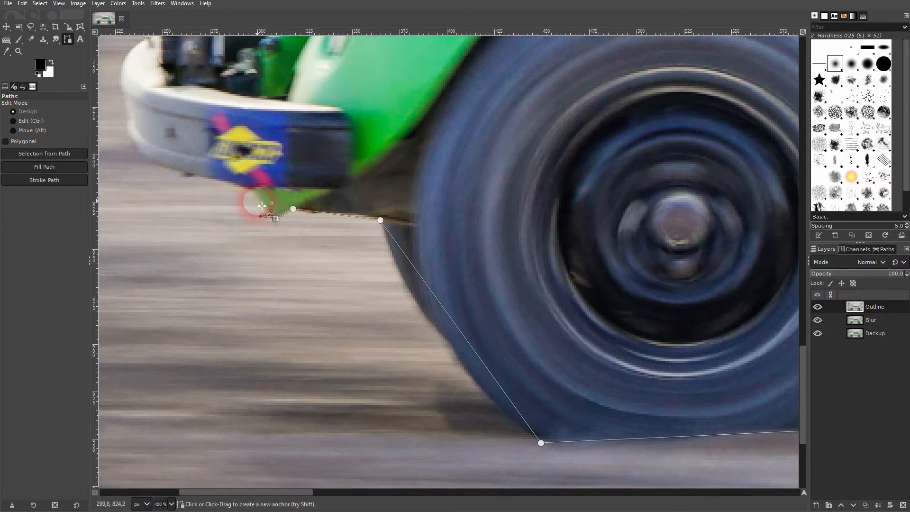
pyautogui.moveTo(154, 162); pyautogui.dragTo(332, 297)
pyautogui.click(328, 298)
pyautogui.click(321, 237)
pyautogui.click(345, 204)
# - Trace the path around the lamps above the front bumper and the small dark part on the hood's front edge
pyautogui.click(345, 161)
pyautogui.click(403, 156)
pyautogui.click(406, 126)
pyautogui.click(462, 131)
pyautogui.click(474, 108)
pyautogui.click(466, 104)
pyautogui.click(488, 76)
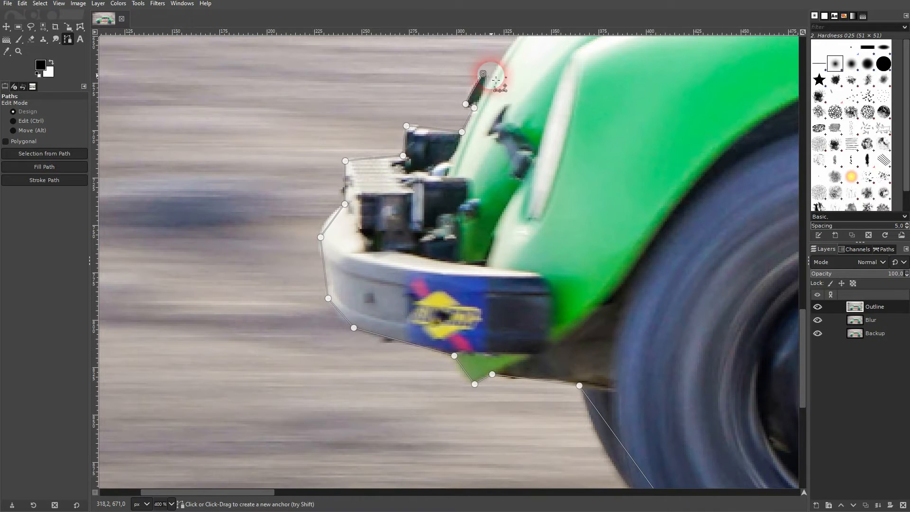
# - Continue the path up the hood's front slope and around the small mounted lamp with its looped cables
pyautogui.scroll(10, 508, 126)
pyautogui.hscroll(6, 507, 125)
pyautogui.scroll(-10, 323, 367)
pyautogui.hscroll(-5, 324, 367)
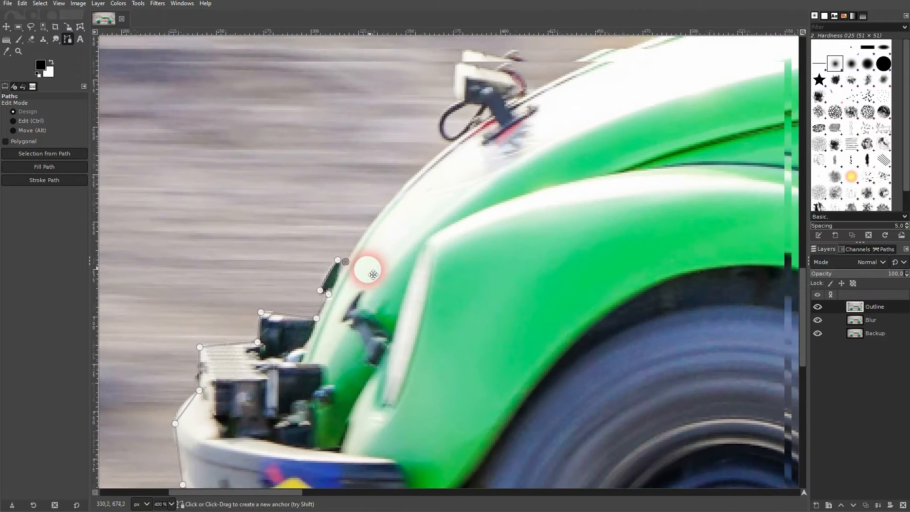
pyautogui.click(427, 170)
pyautogui.click(419, 154)
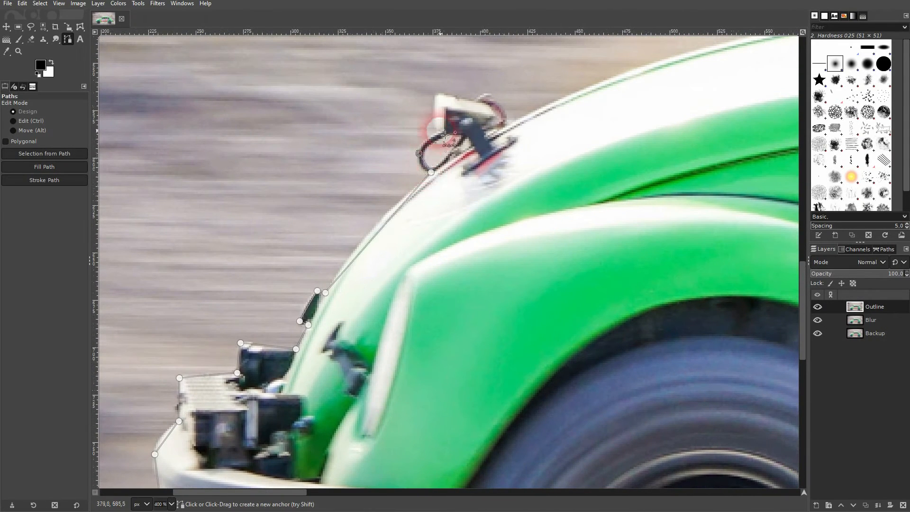
pyautogui.click(436, 96)
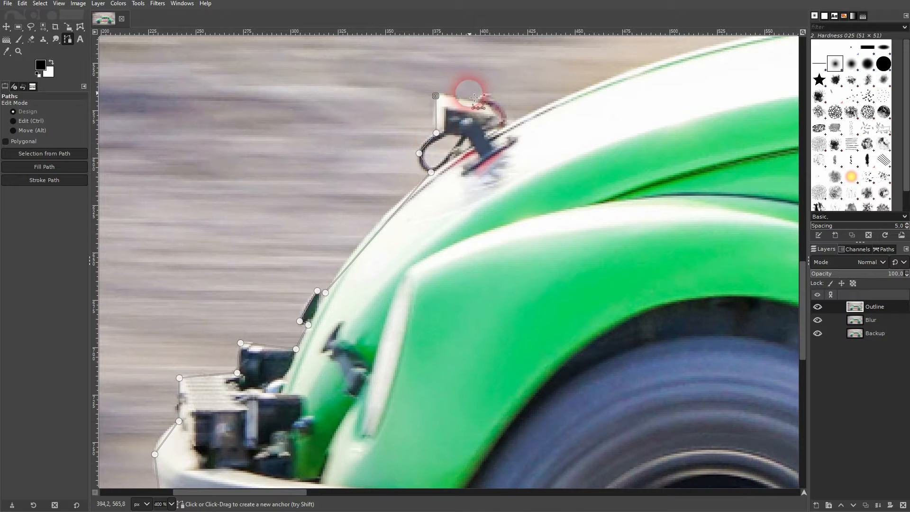
pyautogui.click(473, 98)
pyautogui.click(488, 93)
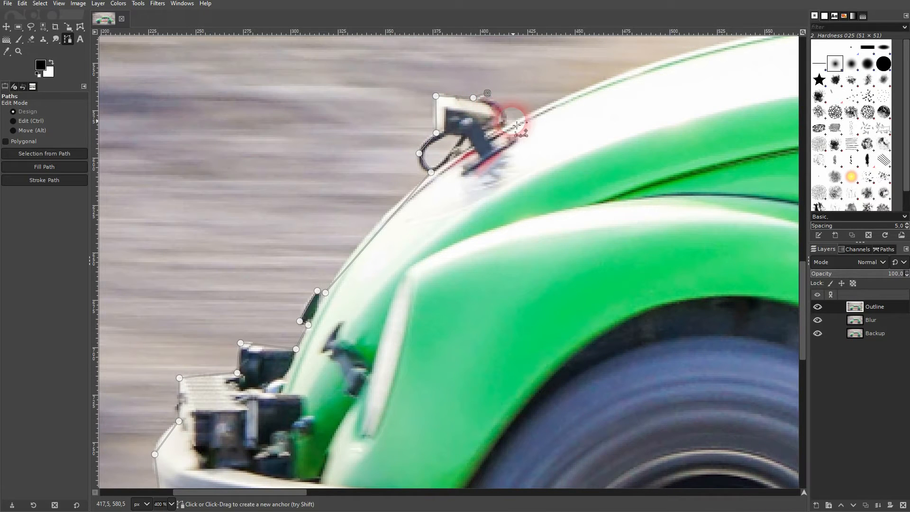
pyautogui.click(511, 123)
# - Continue the path along the upper edge of the hood to the base of the windshield
pyautogui.moveTo(665, 85); pyautogui.dragTo(325, 326)
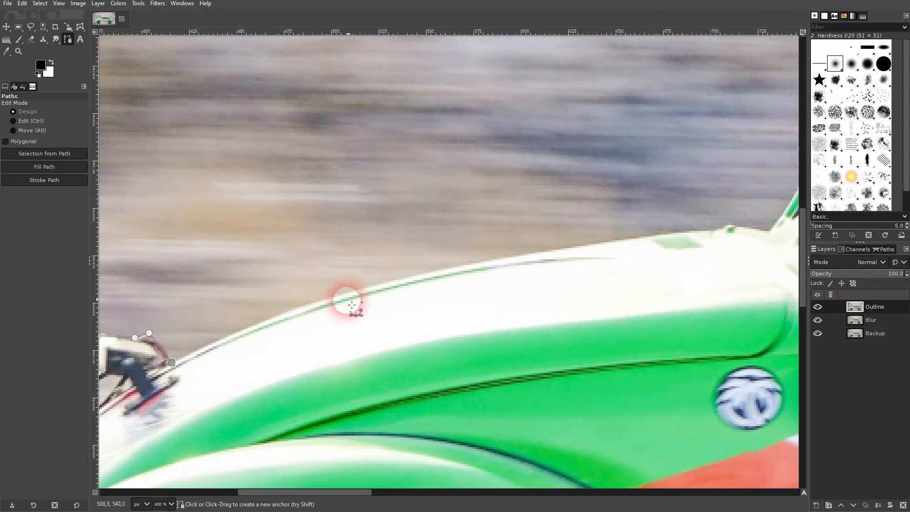
pyautogui.click(355, 289)
pyautogui.click(720, 229)
pyautogui.click(734, 224)
pyautogui.click(768, 230)
# - Trace the path up the windshield frame and around the small black box attached to it
pyautogui.moveTo(785, 238); pyautogui.dragTo(450, 354)
pyautogui.click(473, 288)
pyautogui.moveTo(468, 268); pyautogui.dragTo(507, 260)
pyautogui.click(492, 256)
pyautogui.click(523, 204)
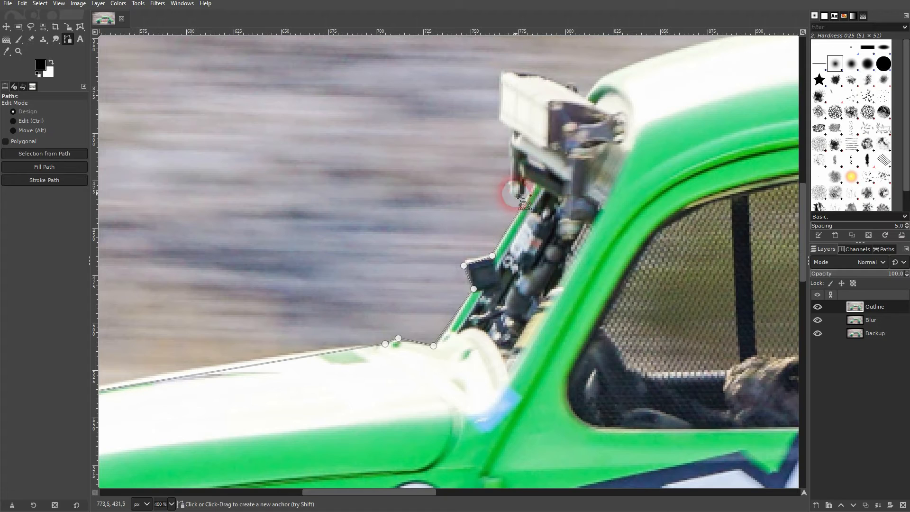
# - Trace the path around the large light and its bracket at the front of the roof
pyautogui.click(512, 191)
pyautogui.click(512, 130)
pyautogui.click(498, 120)
pyautogui.click(503, 73)
pyautogui.click(537, 72)
pyautogui.click(587, 95)
# - Continue the path along the front part of the roof edge to the foot of the antenna
pyautogui.scroll(5, 423, 288)
pyautogui.hscroll(6, 423, 289)
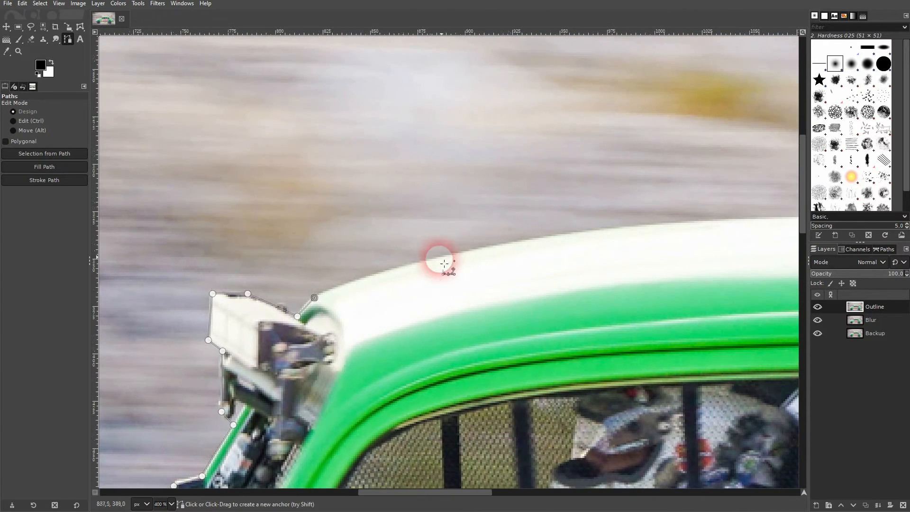
pyautogui.click(463, 250)
pyautogui.click(690, 221)
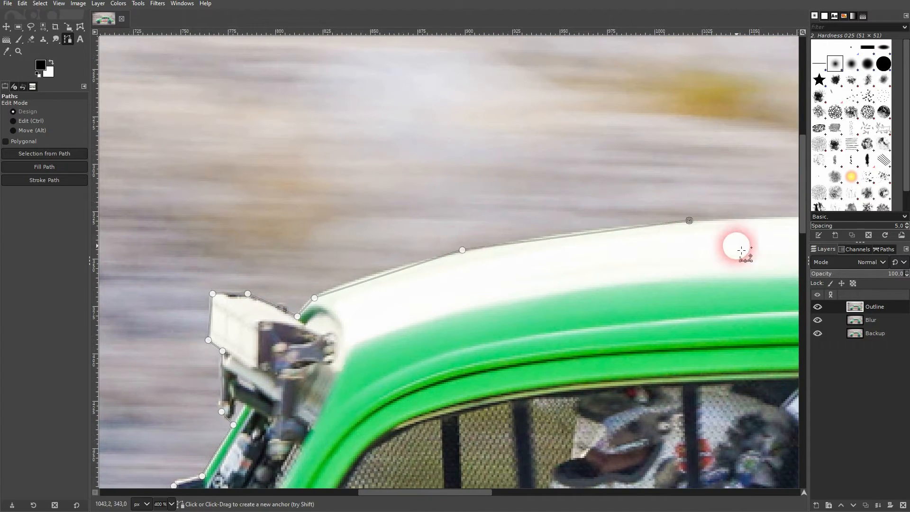
pyautogui.scroll(2, 616, 275)
pyautogui.hscroll(6, 616, 275)
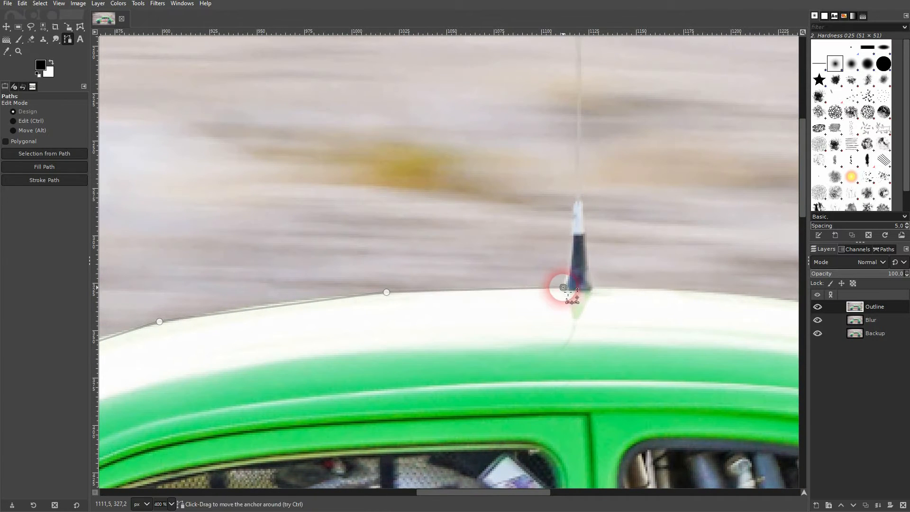
# - Trace the path around the thick lower part of the roof antenna, leaving out its thin whip
pyautogui.click(572, 269)
pyautogui.click(576, 201)
pyautogui.click(583, 200)
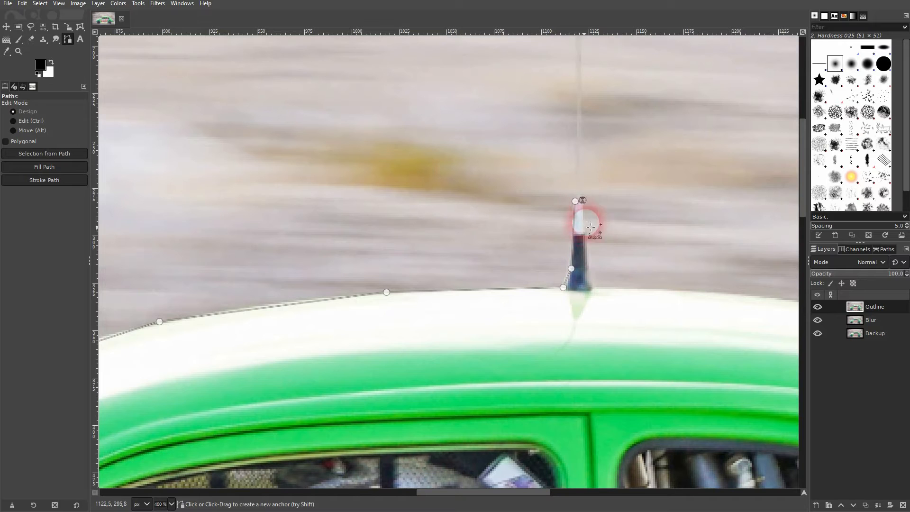
pyautogui.click(587, 280)
pyautogui.click(596, 288)
# - Continue the path along the rear part of the roof and down past its back corner
pyautogui.moveTo(662, 302); pyautogui.dragTo(386, 309)
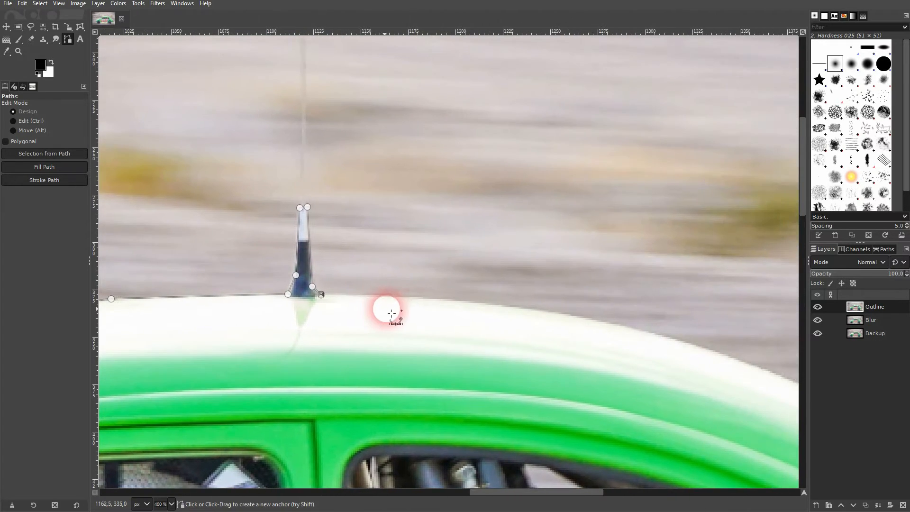
pyautogui.click(490, 303)
pyautogui.click(693, 343)
pyautogui.moveTo(703, 371); pyautogui.dragTo(347, 321)
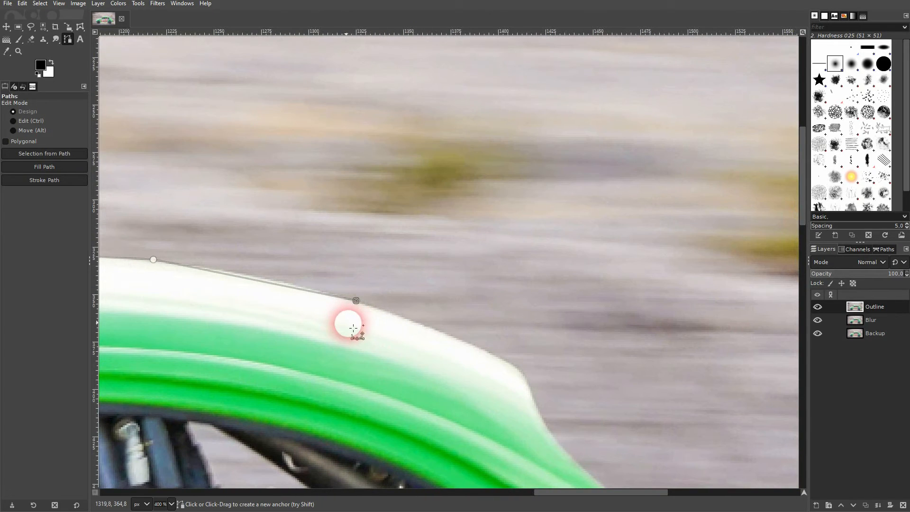
pyautogui.click(518, 365)
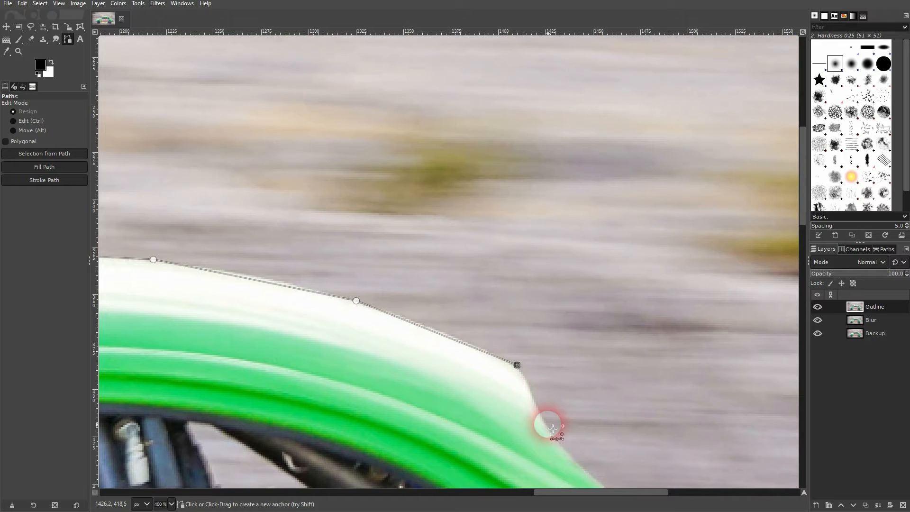
pyautogui.moveTo(549, 425); pyautogui.dragTo(365, 268)
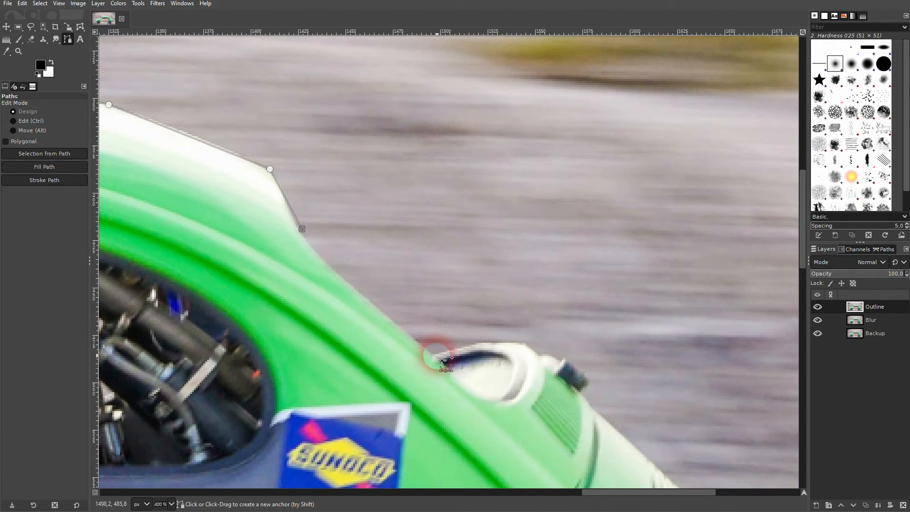
# - Continue the path down the rear slope and around the raised white opening and dark part behind it
pyautogui.click(433, 355)
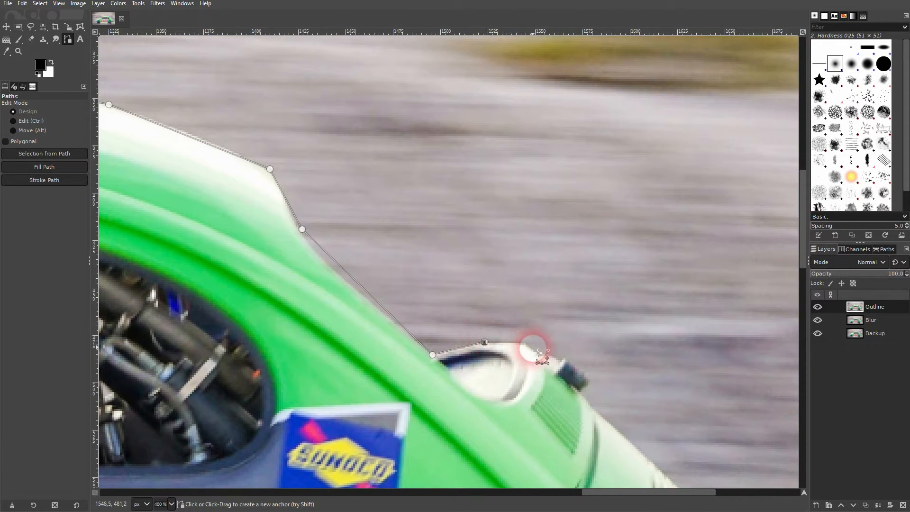
pyautogui.click(525, 342)
pyautogui.click(539, 355)
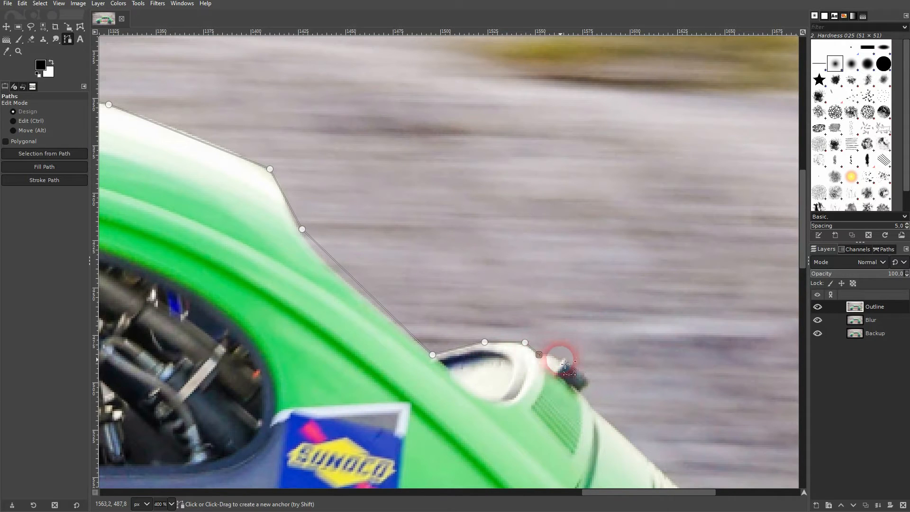
pyautogui.click(562, 360)
pyautogui.click(590, 380)
# - Continue the path down the vented rear lid and around the small fin projecting from it
pyautogui.moveTo(632, 427); pyautogui.dragTo(315, 293)
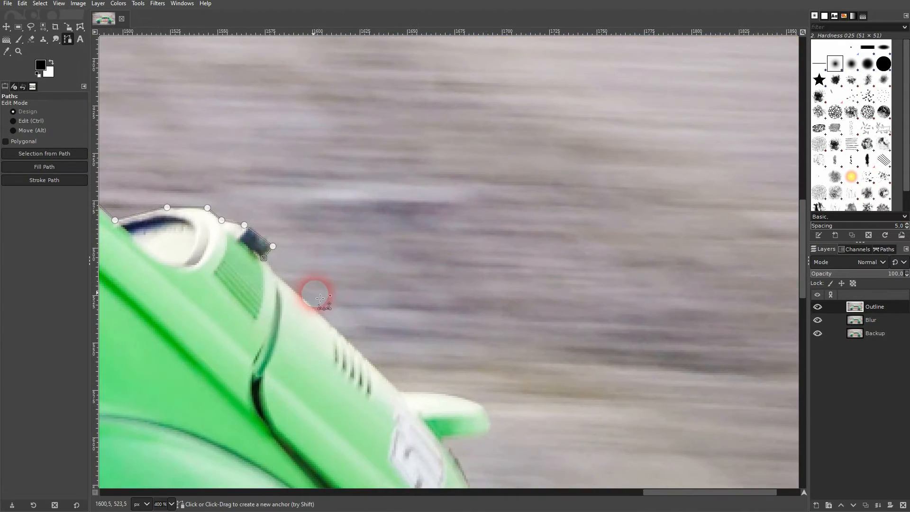
pyautogui.click(340, 331)
pyautogui.click(401, 390)
pyautogui.click(445, 392)
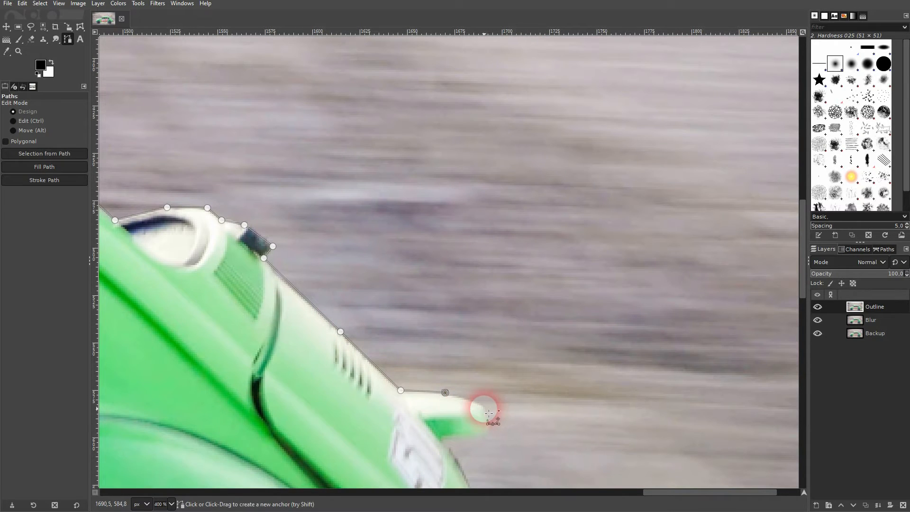
pyautogui.click(491, 428)
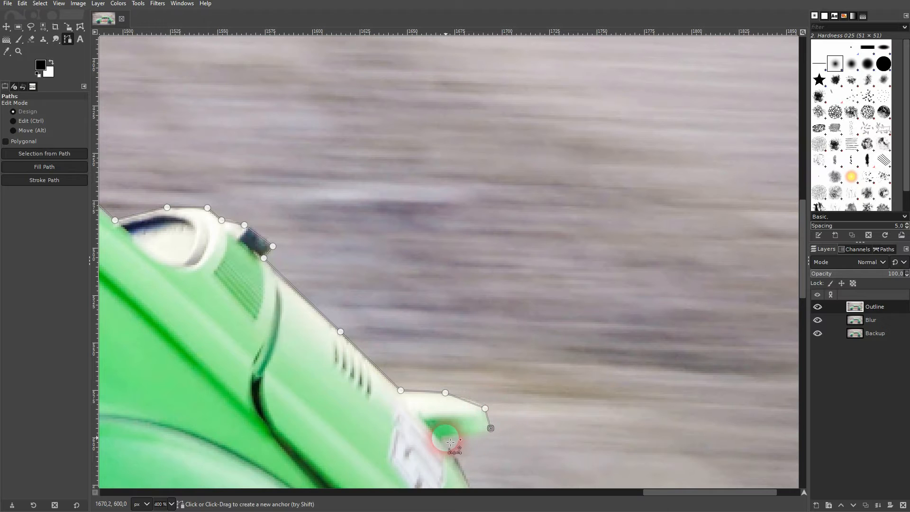
pyautogui.click(452, 449)
# - Continue the path below the fin, around the dark part above the rear bumper and along the bumper's top edge
pyautogui.moveTo(496, 456); pyautogui.dragTo(363, 264)
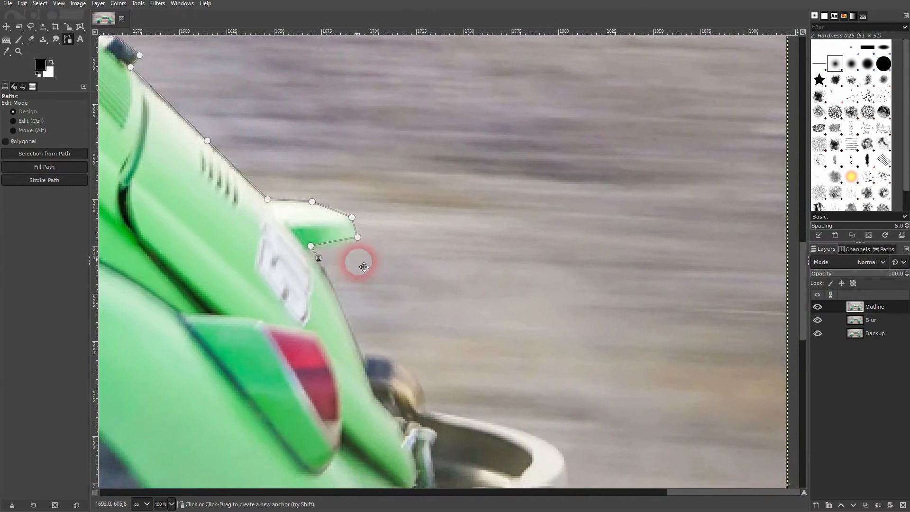
pyautogui.click(364, 356)
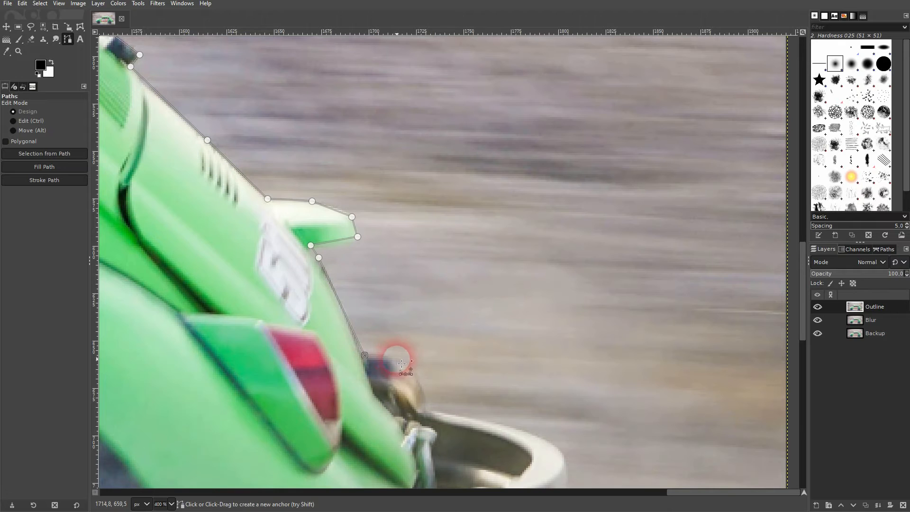
pyautogui.click(391, 358)
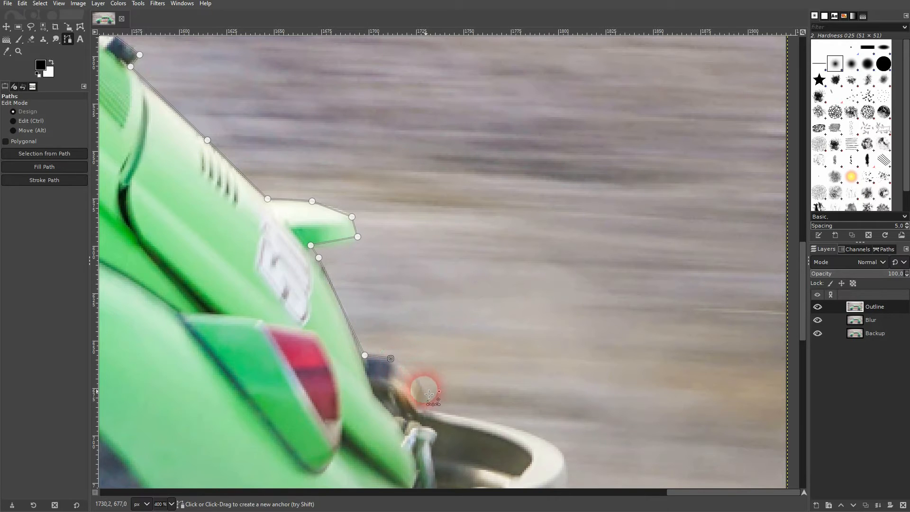
pyautogui.click(564, 455)
# - Trace the path down the outer end of the rear bumper and back along its lower edge
pyautogui.scroll(-5, 588, 455)
pyautogui.hscroll(3, 588, 455)
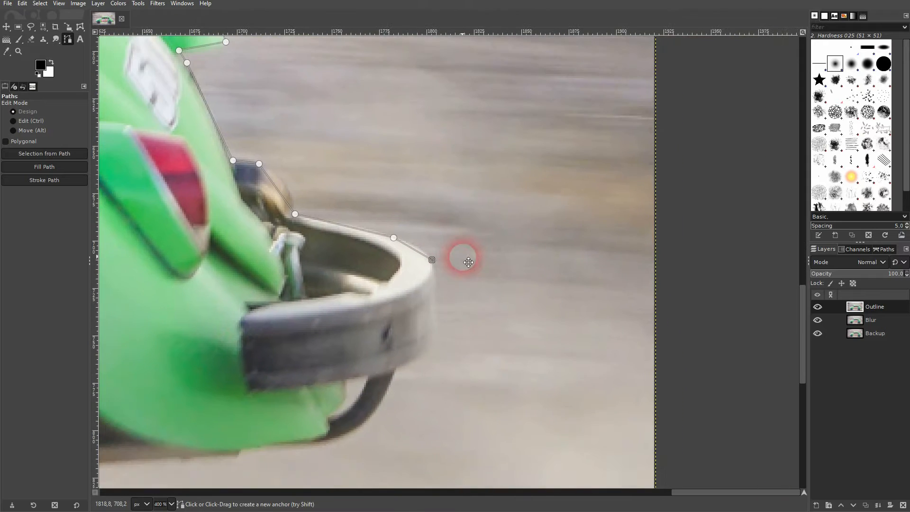
pyautogui.click(437, 345)
pyautogui.click(395, 369)
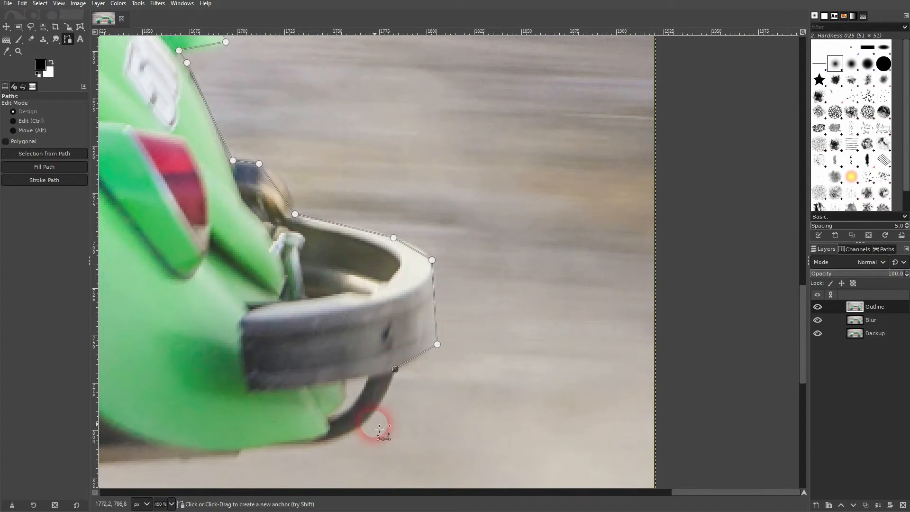
# - Continue the path along the curved bar below the rear bumper and the underside of the rear fender
pyautogui.click(366, 422)
pyautogui.click(323, 442)
pyautogui.click(241, 449)
pyautogui.click(238, 455)
# - Continue the path along the underbody to the rear tyre and down the tyre's back edge to the ground
pyautogui.moveTo(158, 426); pyautogui.dragTo(483, 261)
pyautogui.click(355, 304)
pyautogui.moveTo(404, 376); pyautogui.dragTo(370, 199)
pyautogui.click(330, 268)
pyautogui.click(142, 463)
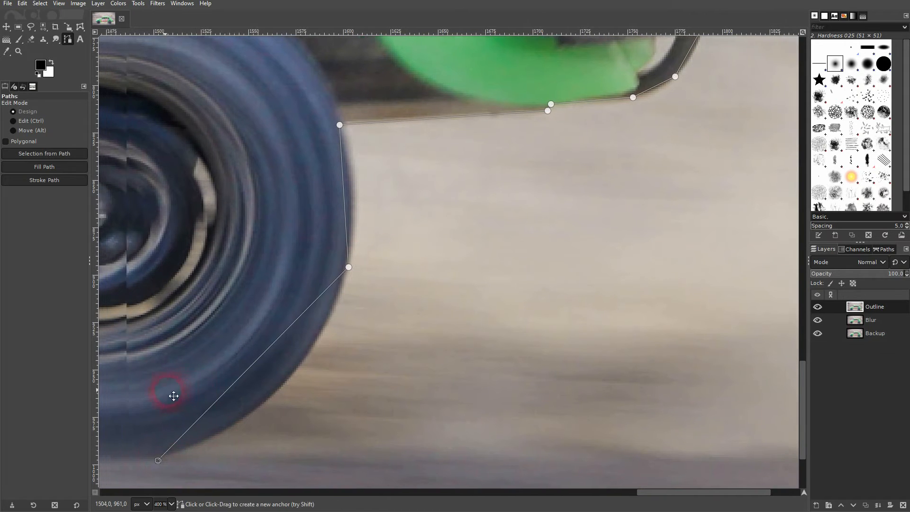
# - Continue the path under the rear tyre, up past its front edge and onto the underbody just ahead of it
pyautogui.moveTo(158, 396); pyautogui.dragTo(582, 313)
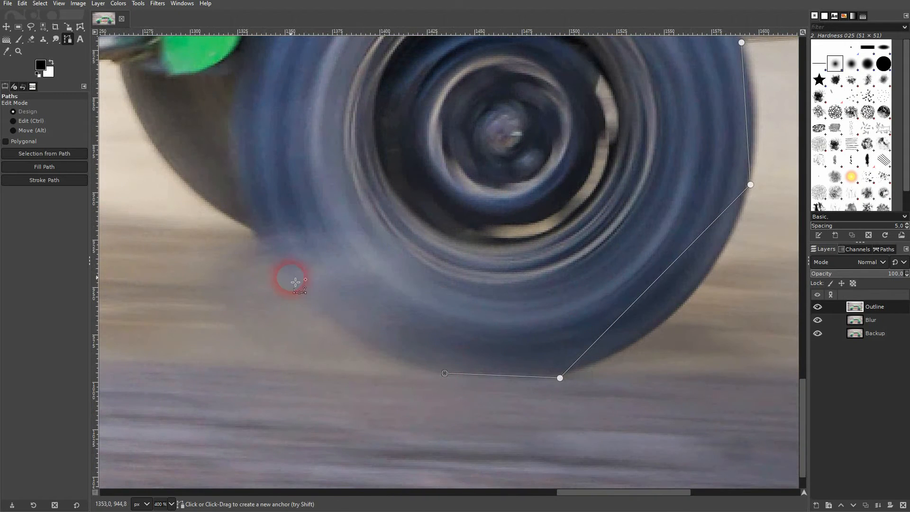
pyautogui.moveTo(215, 173); pyautogui.dragTo(391, 303)
pyautogui.click(257, 191)
pyautogui.click(209, 199)
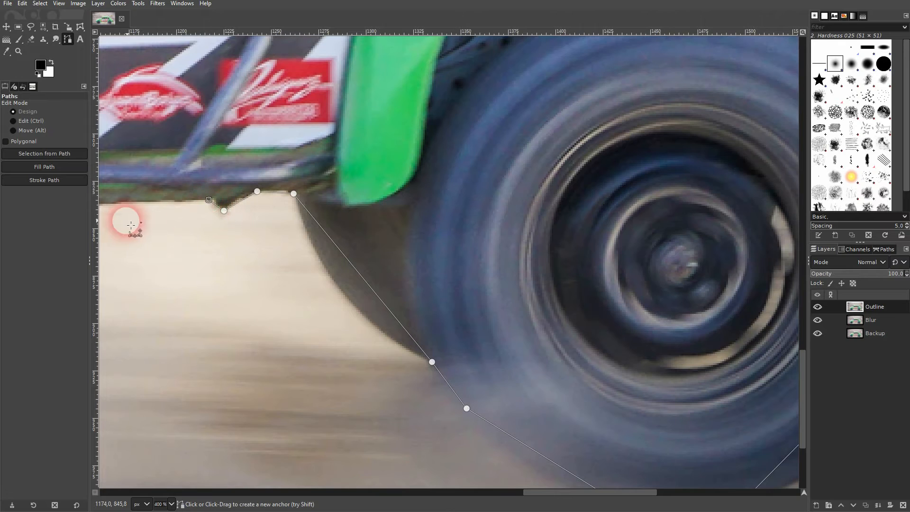
# - Continue the path along the sill's lower edge and around the small dark bracket hanging below it
pyautogui.moveTo(122, 220); pyautogui.dragTo(484, 232)
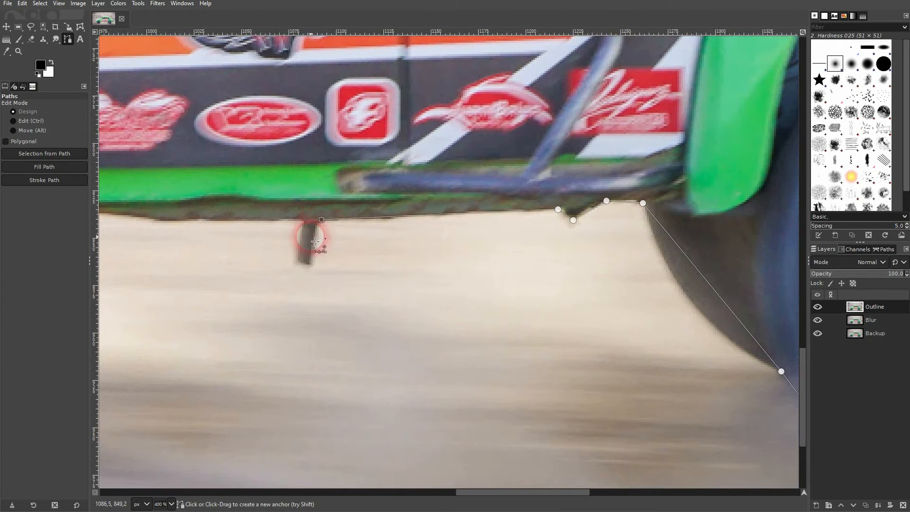
pyautogui.click(312, 264)
pyautogui.click(297, 263)
pyautogui.click(302, 223)
# - Trace the path along the rest of the sill's lower edge up to the front fender
pyautogui.moveTo(208, 227); pyautogui.dragTo(545, 220)
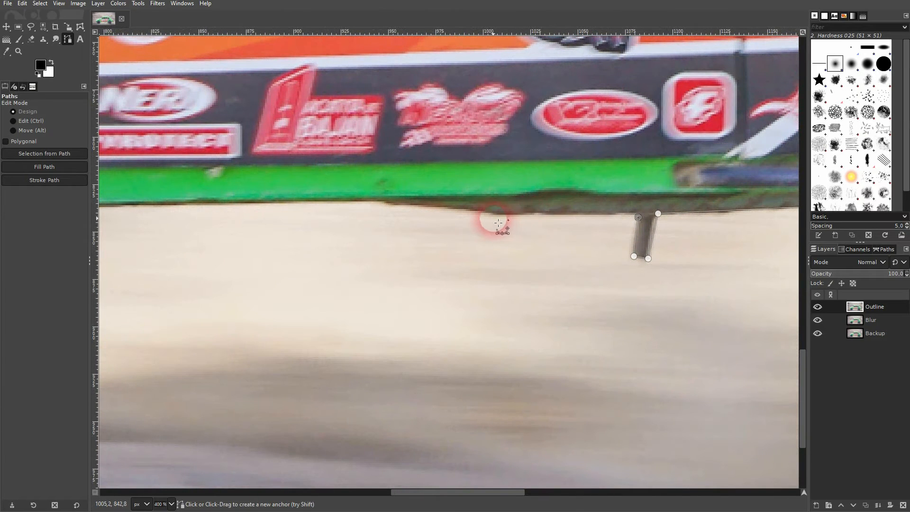
pyautogui.click(401, 196)
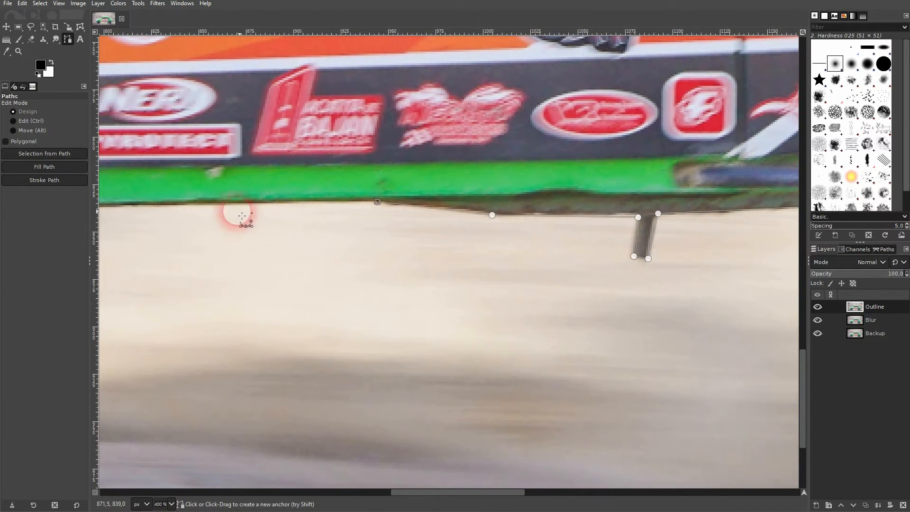
pyautogui.moveTo(217, 213); pyautogui.dragTo(668, 205)
pyautogui.click(435, 203)
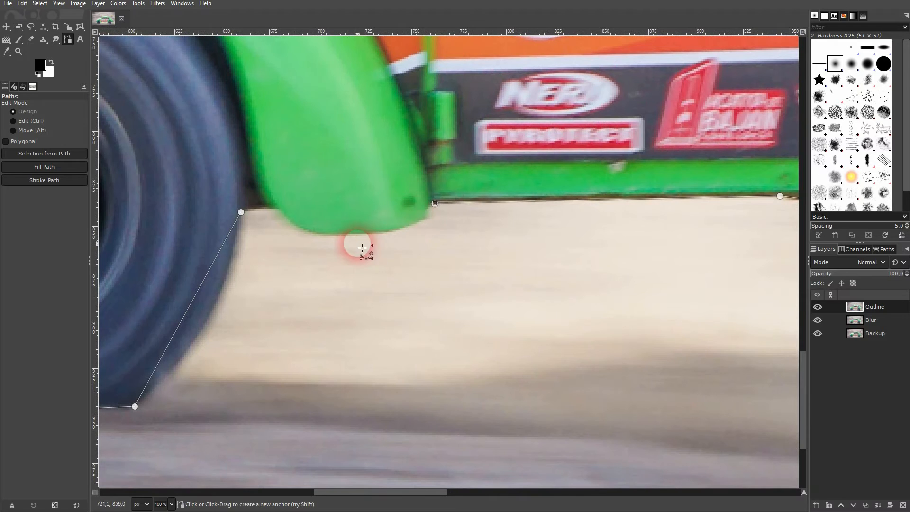
# - Trace the front fender's rounded lower end and close the path at the anchor on the front tyre's back edge
pyautogui.click(402, 229)
pyautogui.click(314, 235)
pyautogui.click(279, 208)
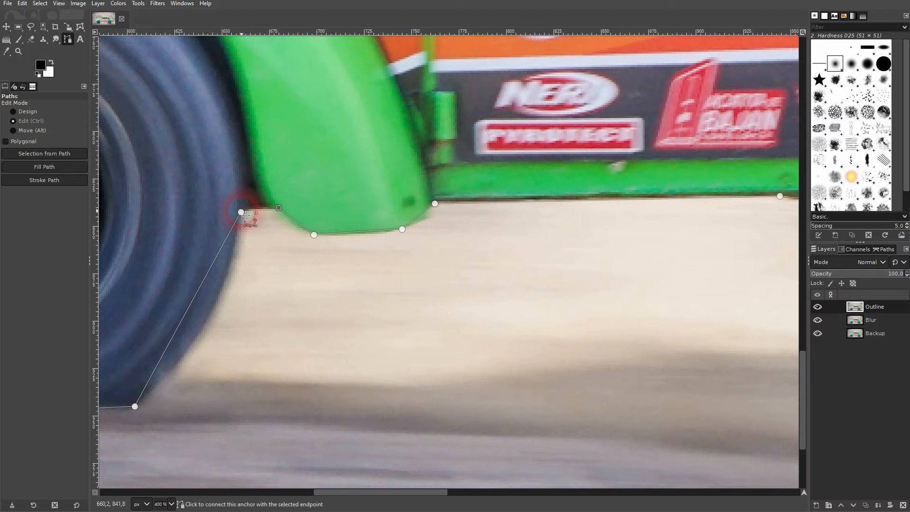
pyautogui.hscroll(-5, 370, 355)
# - Bend the path segment behind the front tyre into a curve that follows the tyre's rounded back edge
pyautogui.scroll(1, 370, 356)
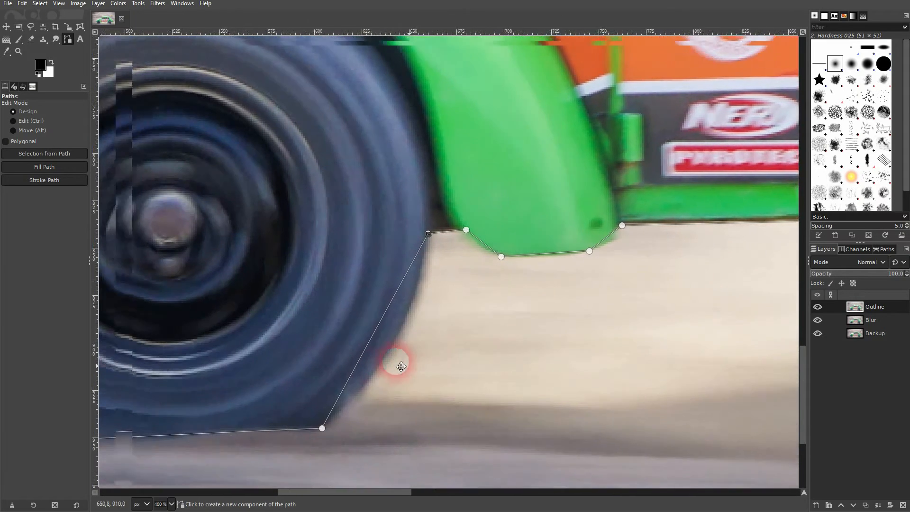
pyautogui.moveTo(388, 342); pyautogui.dragTo(395, 375)
pyautogui.click(476, 260)
pyautogui.moveTo(480, 267); pyautogui.dragTo(431, 296)
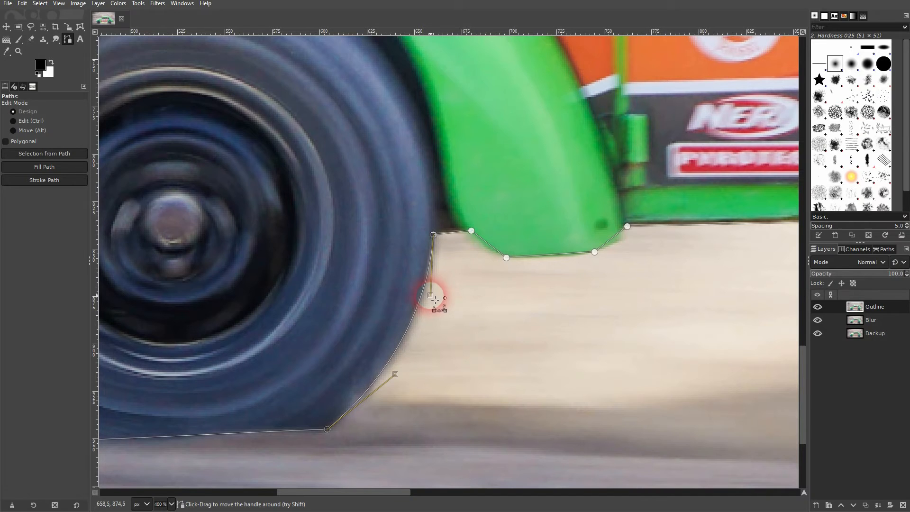
# - Bend the path segment ahead of the front tyre to follow the tyre's front edge, adjusting both curve handles
pyautogui.moveTo(180, 404); pyautogui.dragTo(450, 359)
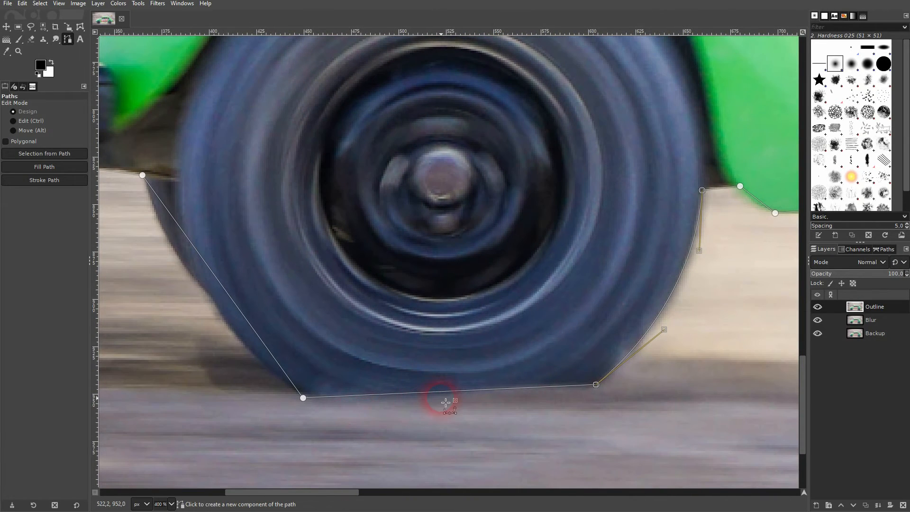
pyautogui.moveTo(227, 290); pyautogui.dragTo(203, 290)
pyautogui.moveTo(279, 405); pyautogui.dragTo(257, 364)
pyautogui.moveTo(122, 186); pyautogui.dragTo(194, 304)
# - Curve the short path segment at the upper corner of the front bumper to match its edge
pyautogui.moveTo(235, 244); pyautogui.dragTo(594, 361)
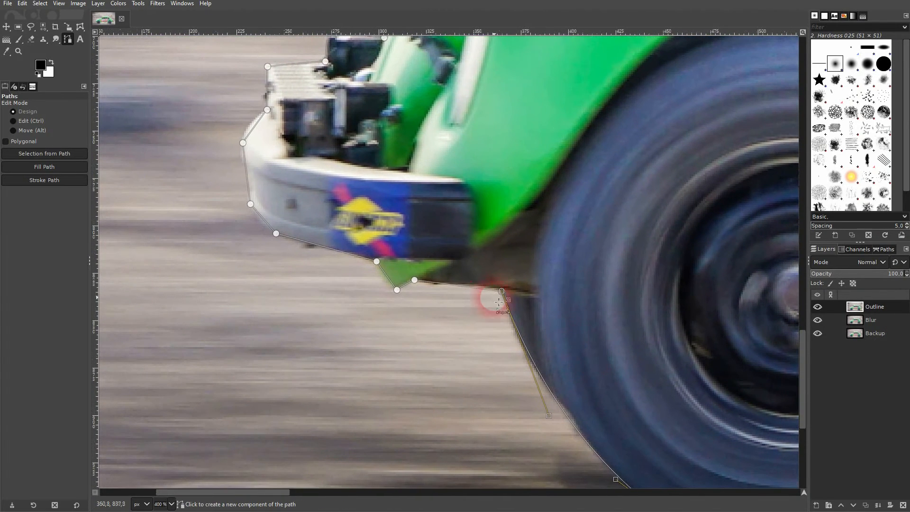
pyautogui.moveTo(325, 254); pyautogui.dragTo(384, 336)
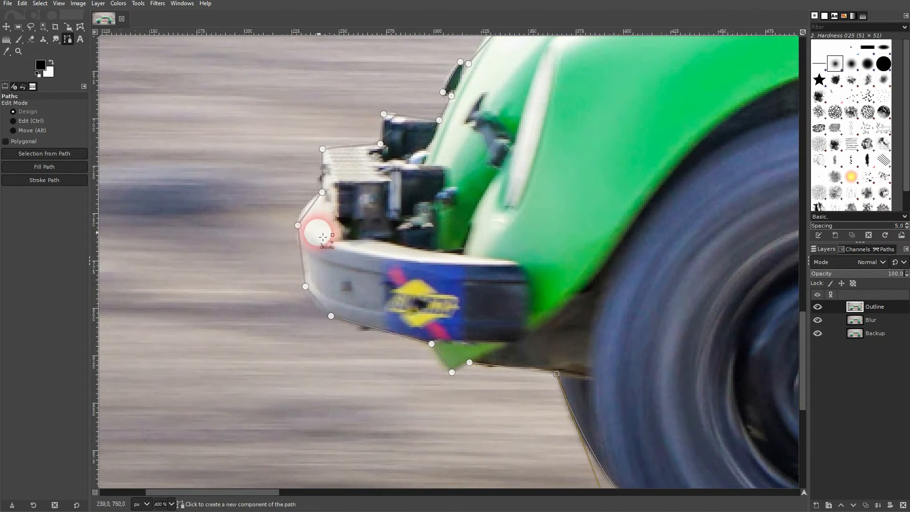
pyautogui.moveTo(314, 204); pyautogui.dragTo(309, 200)
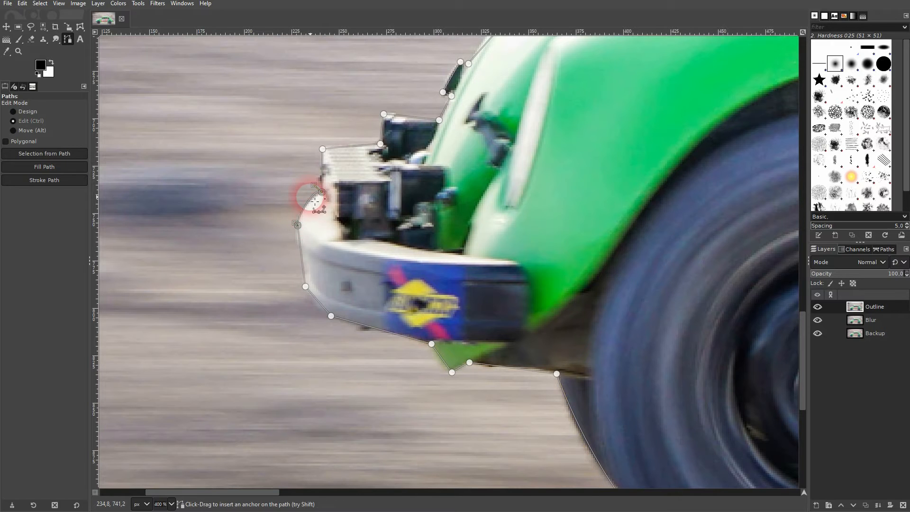
pyautogui.scroll(3, 316, 202)
pyautogui.moveTo(317, 163); pyautogui.dragTo(300, 195)
# - Bend the path segment between the small dark fitting and the cable loop to follow the bonnet's front edge
pyautogui.moveTo(406, 164); pyautogui.dragTo(345, 389)
pyautogui.moveTo(545, 228); pyautogui.dragTo(354, 354)
pyautogui.moveTo(533, 237); pyautogui.dragTo(437, 342)
pyautogui.scroll(-1, 437, 342)
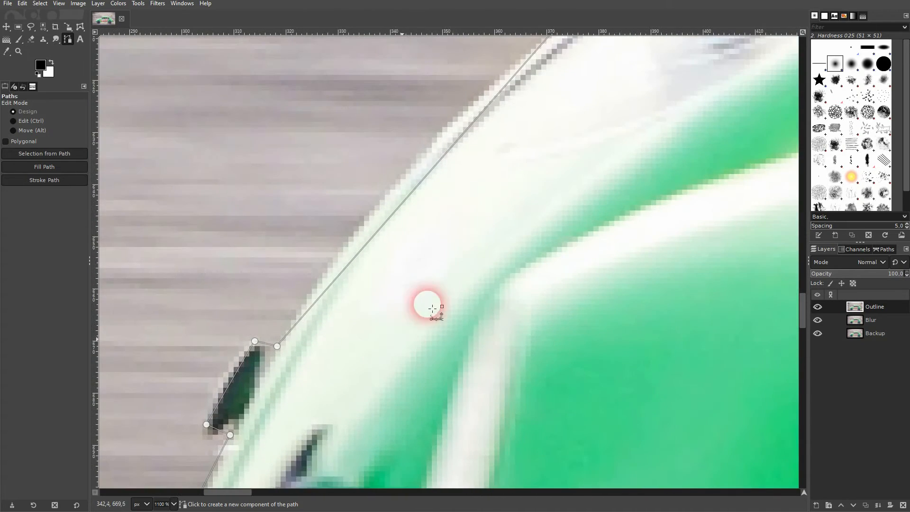
pyautogui.scroll(2, 433, 319)
pyautogui.keyDown('ctrl'); pyautogui.click(395, 305); pyautogui.keyUp('ctrl')
pyautogui.hotkey('ctrl', 'z')
pyautogui.moveTo(403, 302); pyautogui.dragTo(394, 291)
# - Fine-tune the anchor and handles of the front bonnet curve so it hugs the white edge
pyautogui.moveTo(287, 404); pyautogui.dragTo(332, 360)
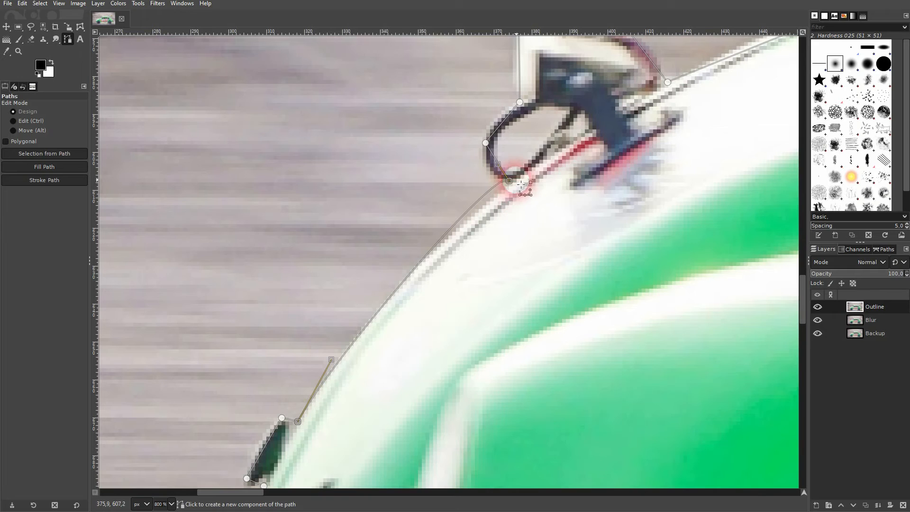
pyautogui.moveTo(513, 184); pyautogui.dragTo(433, 227)
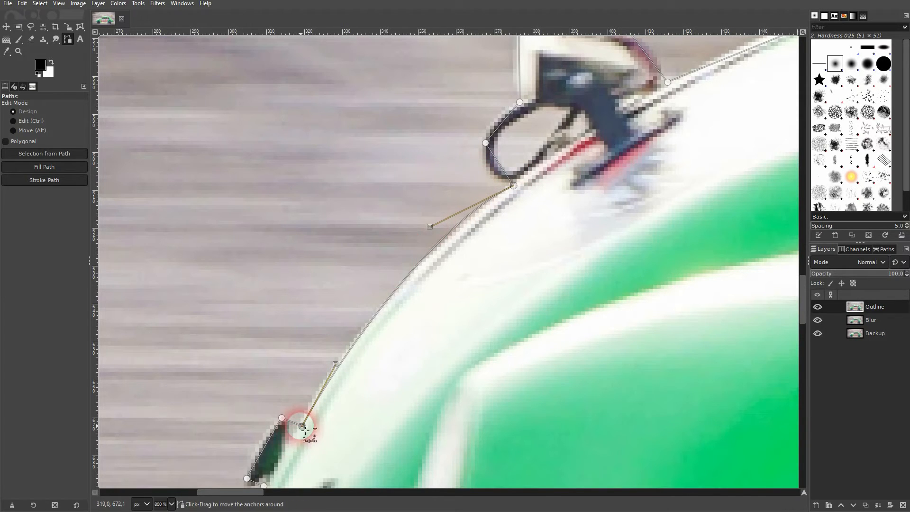
pyautogui.moveTo(301, 426); pyautogui.dragTo(300, 424)
pyautogui.moveTo(428, 223); pyautogui.dragTo(432, 230)
# - Curve the path around the outside of the black cable loop on the bonnet
pyautogui.moveTo(593, 152); pyautogui.dragTo(452, 324)
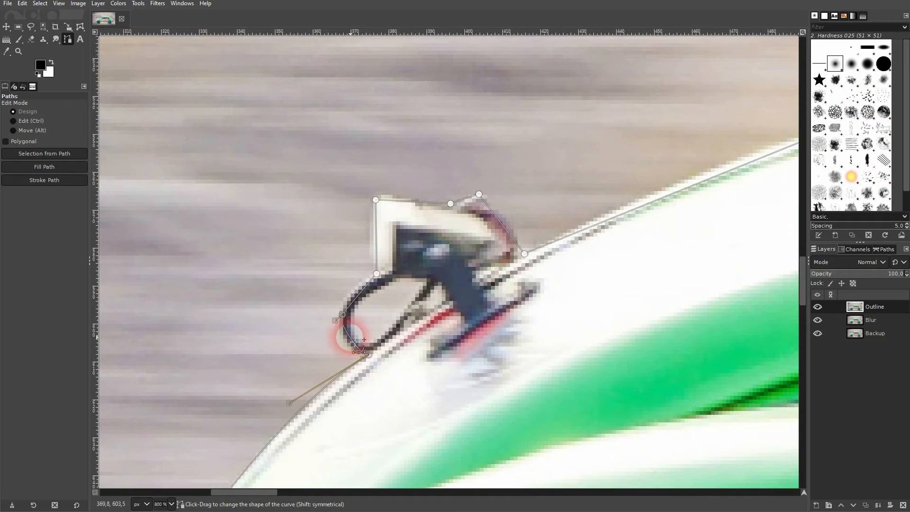
pyautogui.moveTo(361, 365); pyautogui.dragTo(353, 357)
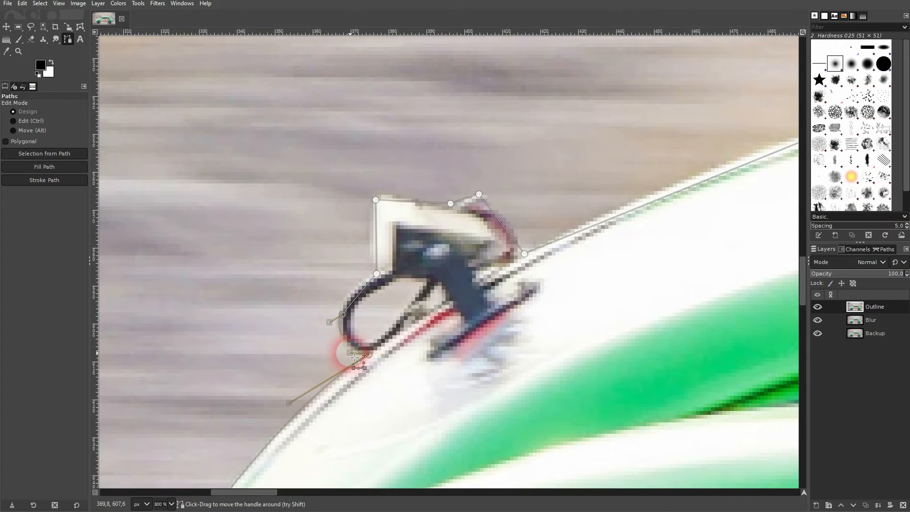
pyautogui.moveTo(331, 324); pyautogui.dragTo(335, 328)
# - Shape the bonnet path segment just behind the bonnet-mounted fitting by adjusting the handles at both ends
pyautogui.moveTo(752, 162); pyautogui.dragTo(455, 266)
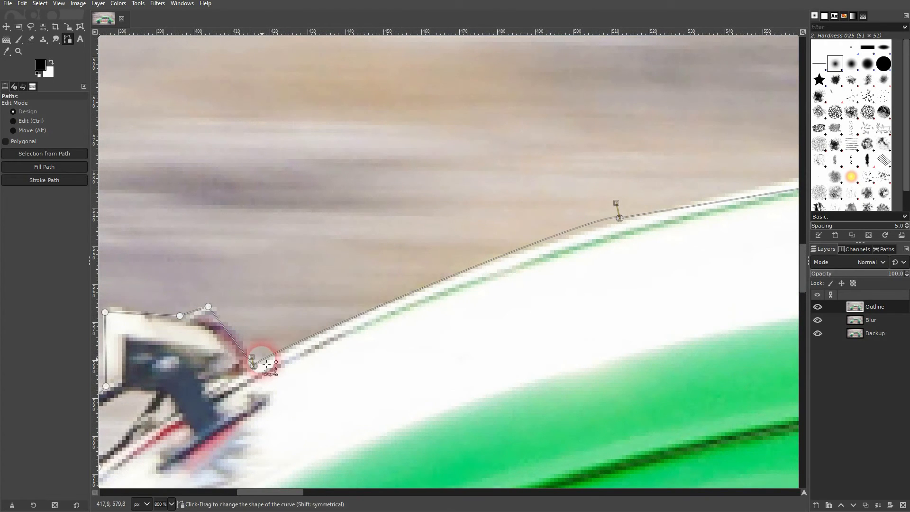
pyautogui.moveTo(255, 360); pyautogui.dragTo(271, 352)
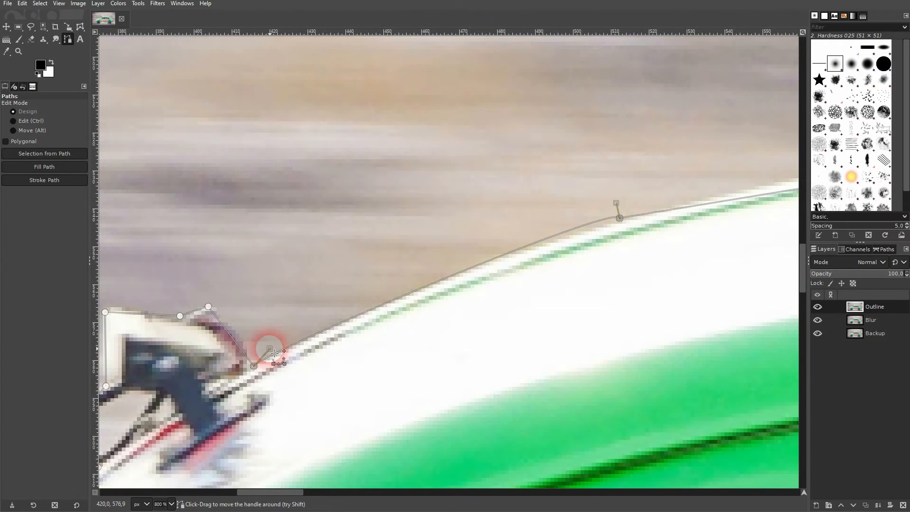
pyautogui.moveTo(616, 203); pyautogui.dragTo(576, 228)
# - Curve the path along the rest of the bonnet's top edge up to the base of the windscreen
pyautogui.moveTo(713, 218); pyautogui.dragTo(392, 310)
pyautogui.moveTo(598, 287); pyautogui.dragTo(482, 305)
pyautogui.scroll(-2, 443, 329)
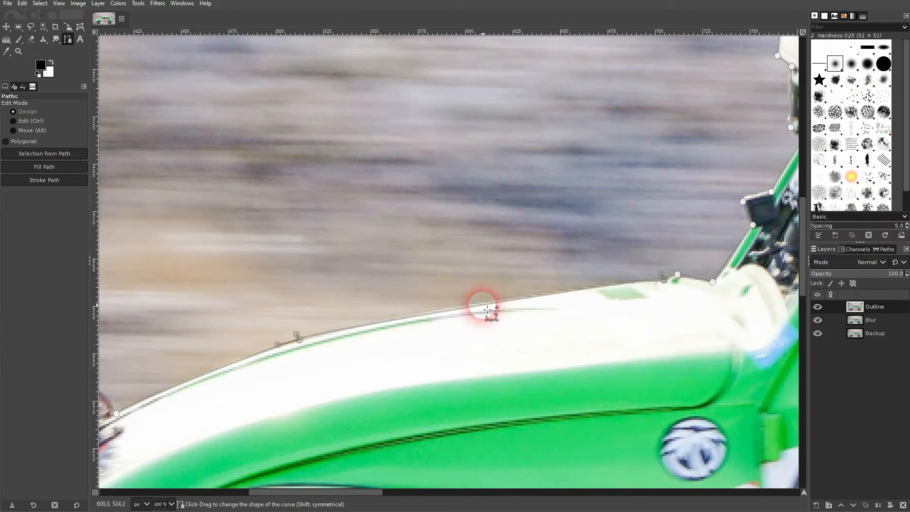
pyautogui.moveTo(300, 336); pyautogui.dragTo(320, 331)
pyautogui.moveTo(690, 277); pyautogui.dragTo(645, 278)
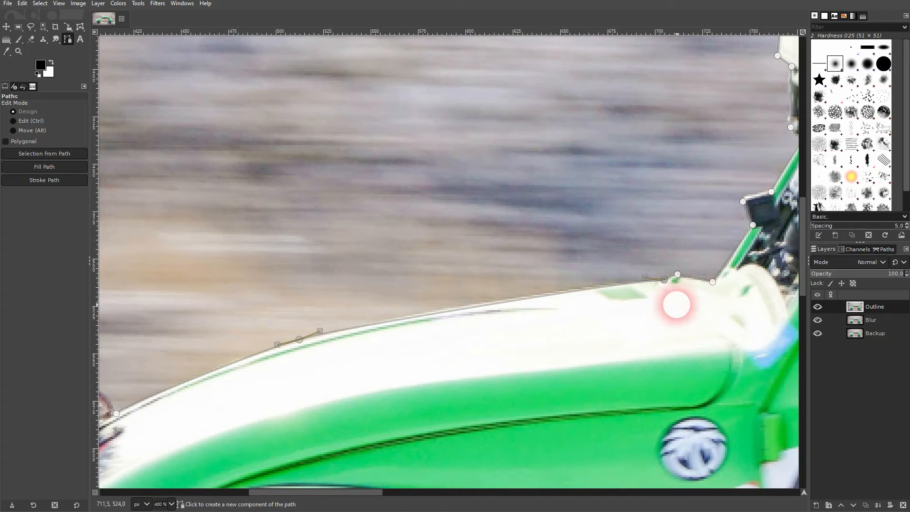
# - Curve the path along the front part of the roof behind the roof-mounted lamp, adjusting both handles
pyautogui.moveTo(705, 298); pyautogui.dragTo(419, 371)
pyautogui.moveTo(621, 175); pyautogui.dragTo(522, 293)
pyautogui.moveTo(626, 197); pyautogui.dragTo(447, 323)
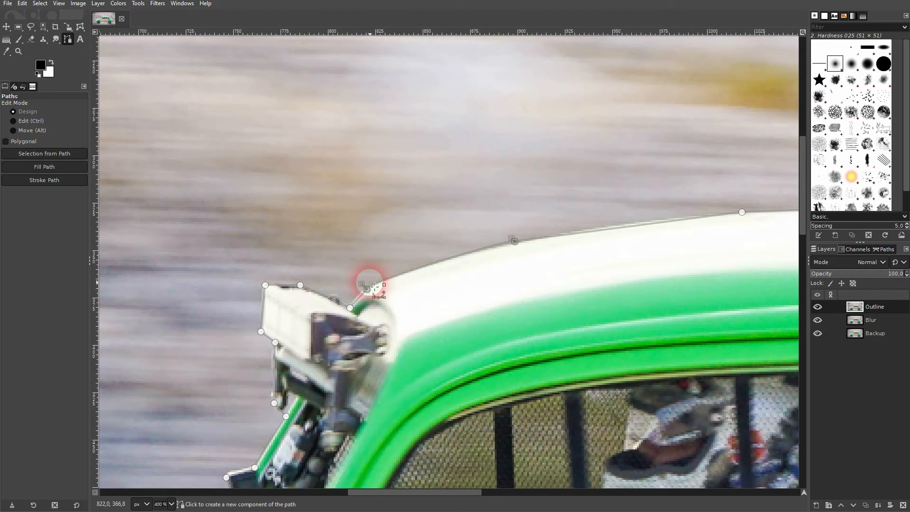
pyautogui.moveTo(362, 284); pyautogui.dragTo(378, 276)
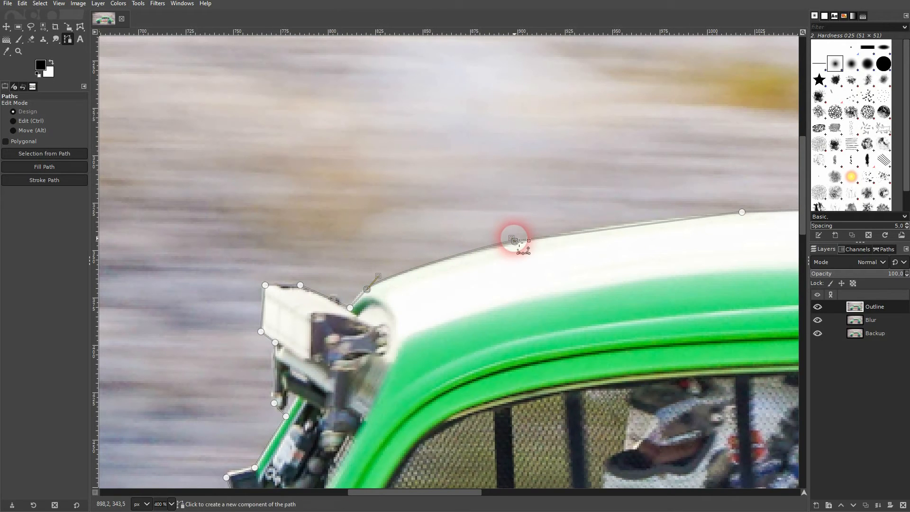
pyautogui.moveTo(512, 237); pyautogui.dragTo(379, 299)
# - Bend the next roof segment into a smooth curve along the roof's top edge and adjust its handles
pyautogui.scroll(1, 475, 271)
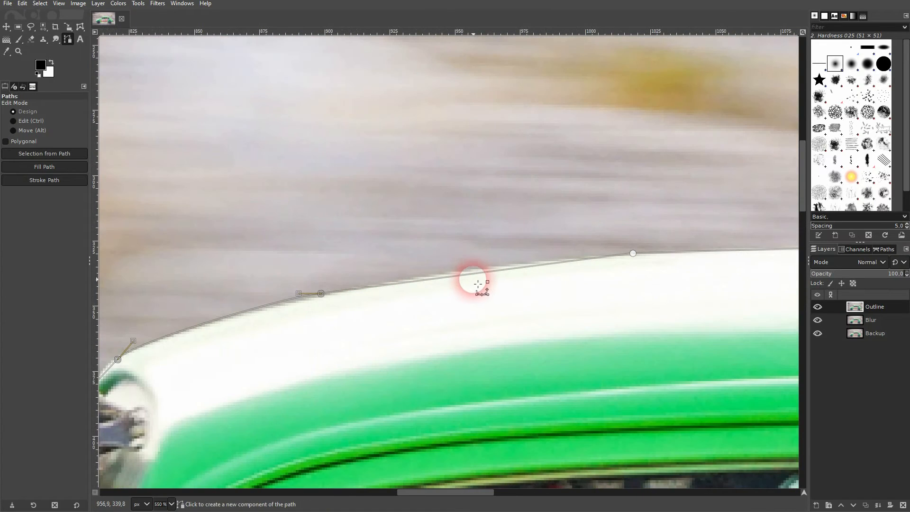
pyautogui.moveTo(476, 280); pyautogui.dragTo(469, 268)
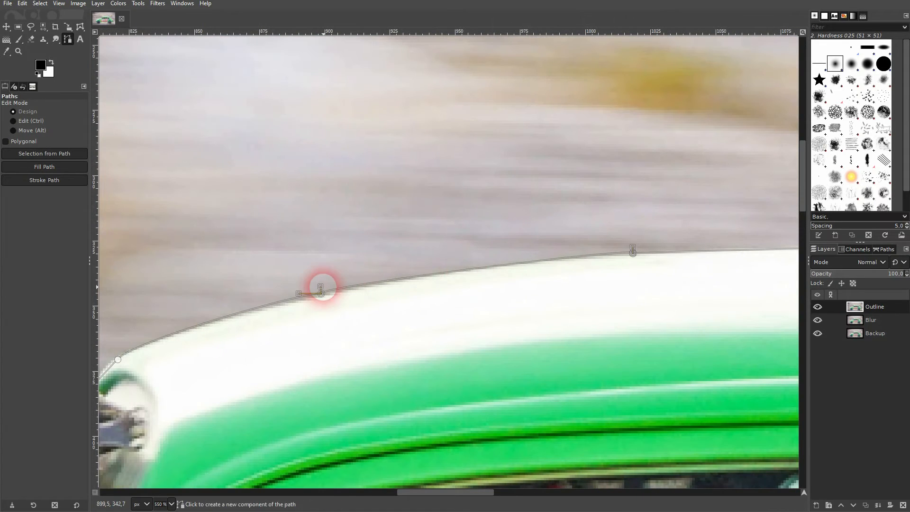
pyautogui.moveTo(321, 287); pyautogui.dragTo(343, 286)
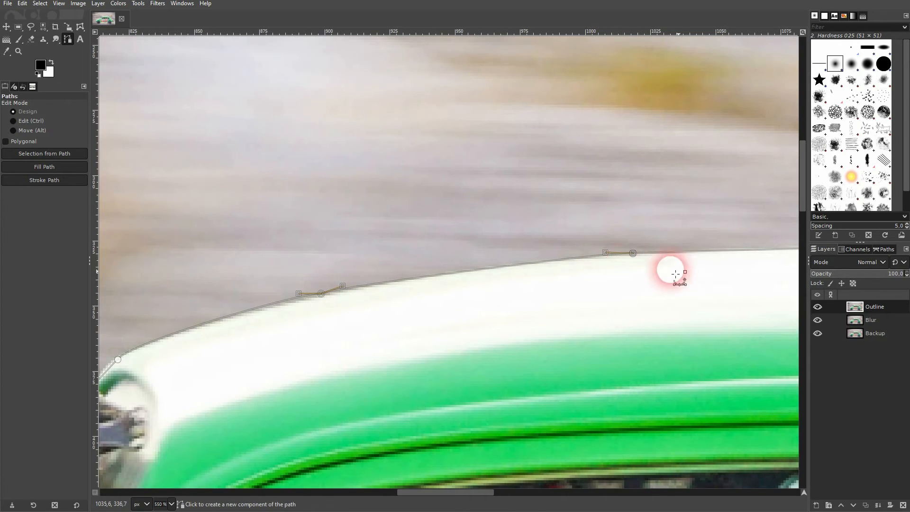
# - Curve the path segments along the roof behind the antenna down to the roof's rear corner
pyautogui.moveTo(670, 269); pyautogui.dragTo(376, 321)
pyautogui.moveTo(653, 321); pyautogui.dragTo(372, 326)
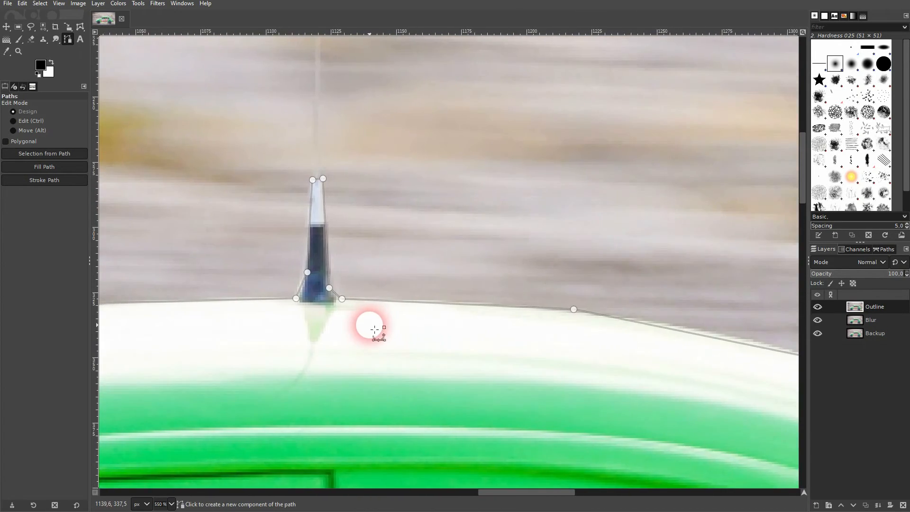
pyautogui.moveTo(672, 350); pyautogui.dragTo(401, 278)
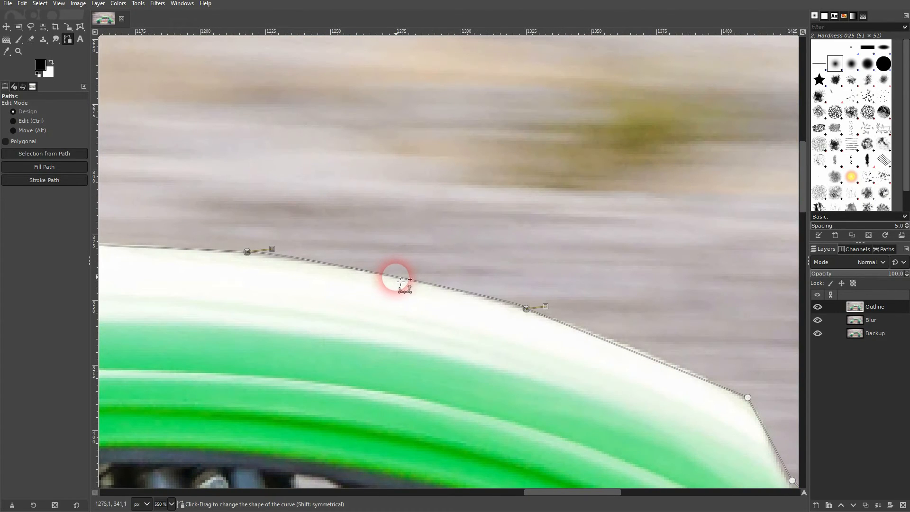
pyautogui.moveTo(638, 370); pyautogui.dragTo(400, 315)
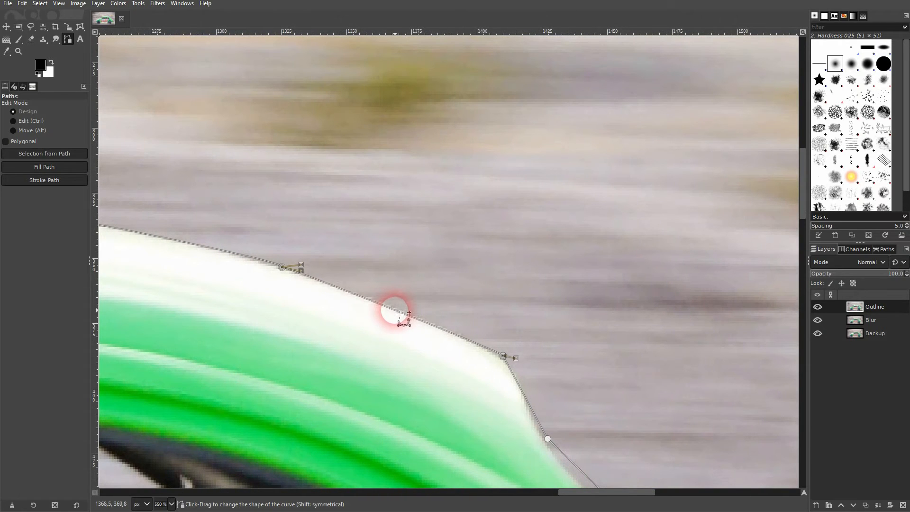
# - Curve the path segment sloping from the roof's rear corner down to the white scoop on the rear body
pyautogui.moveTo(622, 390); pyautogui.dragTo(392, 280)
pyautogui.moveTo(431, 400); pyautogui.dragTo(340, 350)
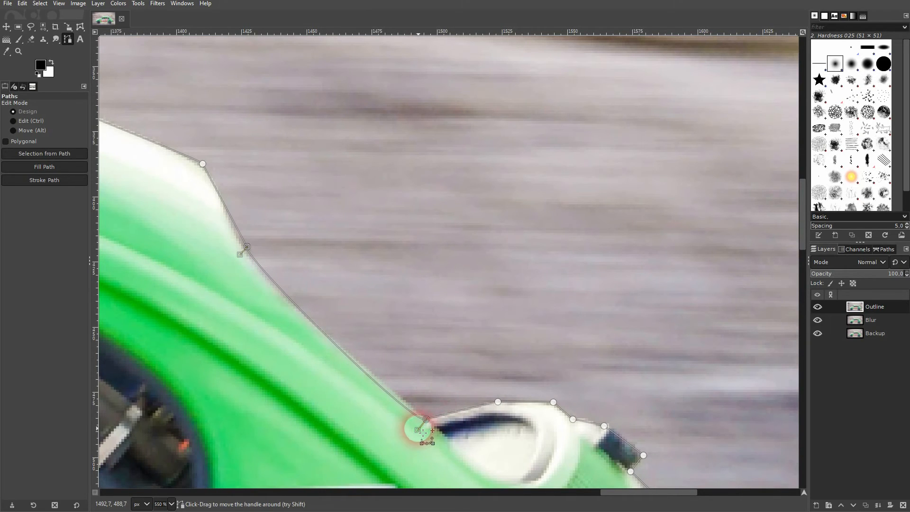
pyautogui.moveTo(421, 433); pyautogui.dragTo(392, 399)
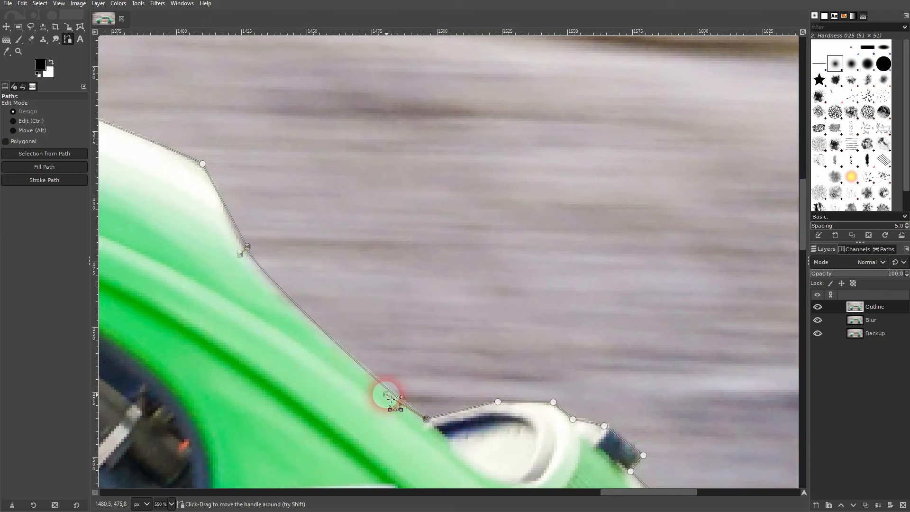
# - Curve the path segment along the top edge of the rear fin and adjust its outer handle
pyautogui.moveTo(533, 415); pyautogui.dragTo(356, 323)
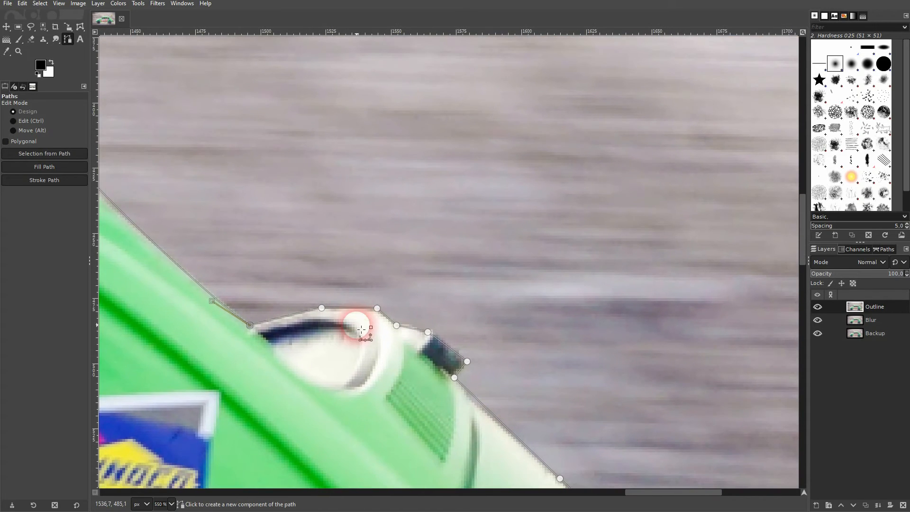
pyautogui.moveTo(477, 366); pyautogui.dragTo(287, 280)
pyautogui.moveTo(473, 417); pyautogui.dragTo(244, 265)
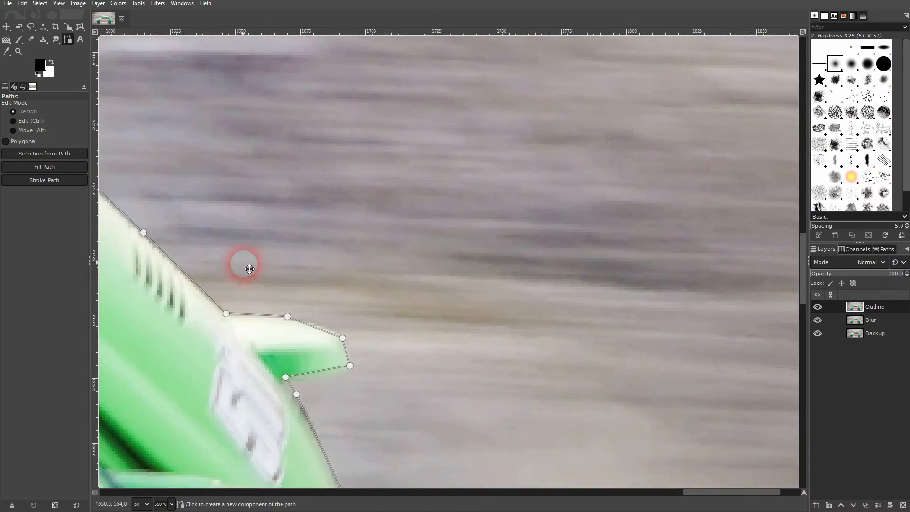
pyautogui.moveTo(307, 317)
pyautogui.mouseDown()
pyautogui.moveTo(335, 320)
pyautogui.moveTo(323, 325)
pyautogui.mouseUp()
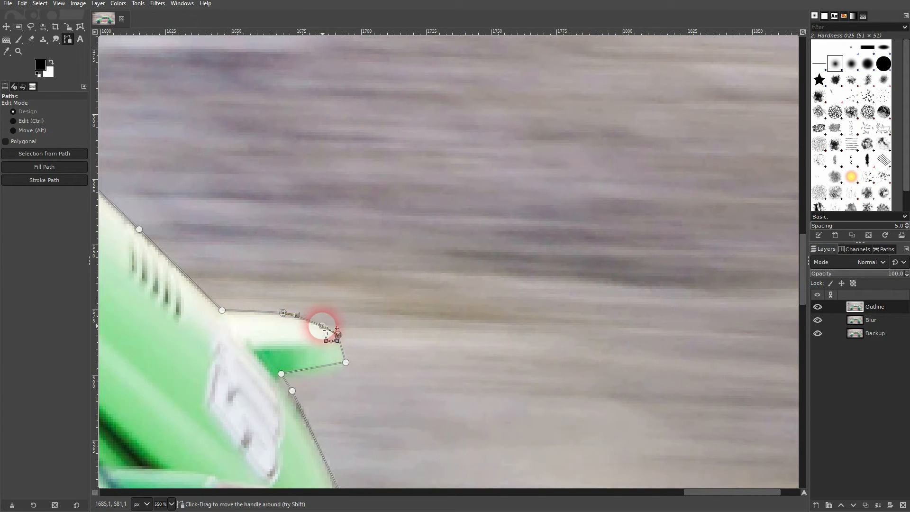
# - Curve the path segment around the rounded dark part above the rear bumper and adjust both handles to fit
pyautogui.moveTo(349, 410); pyautogui.dragTo(299, 205)
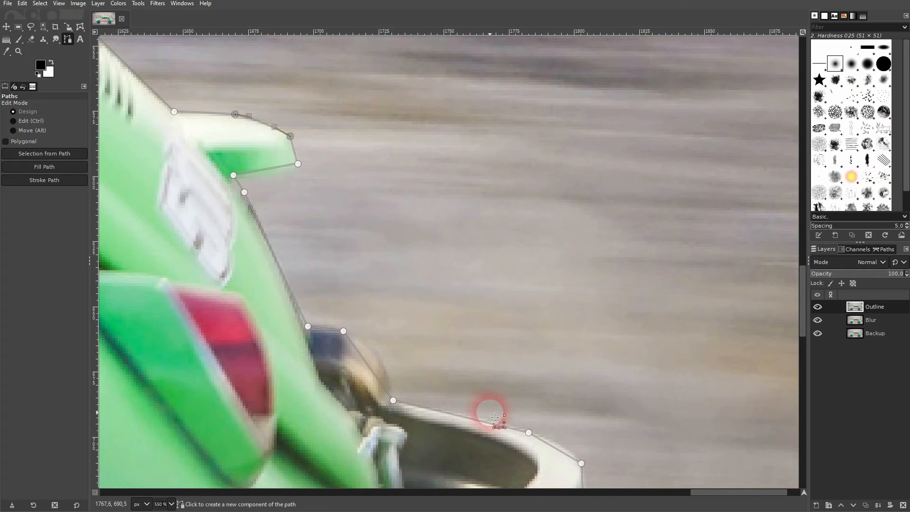
pyautogui.moveTo(488, 409); pyautogui.dragTo(376, 352)
pyautogui.click(287, 324)
pyautogui.moveTo(287, 324); pyautogui.dragTo(300, 309)
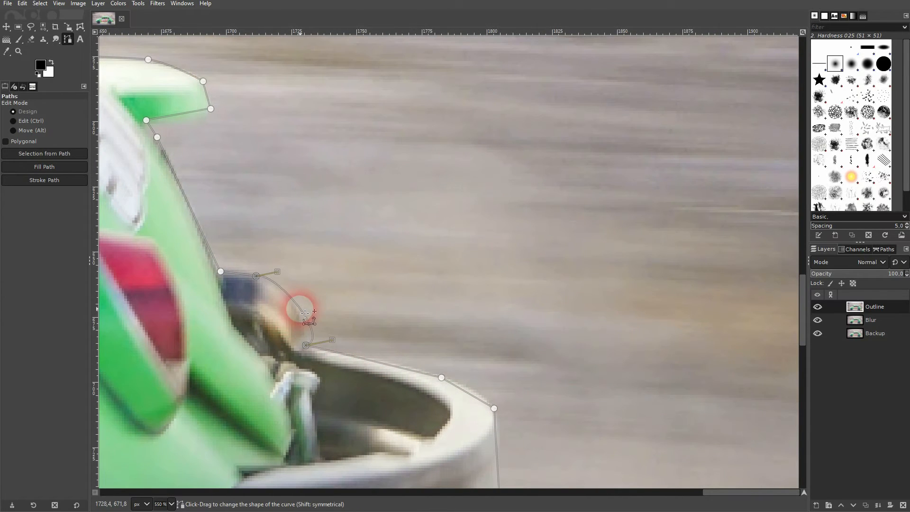
pyautogui.moveTo(283, 274); pyautogui.dragTo(288, 286)
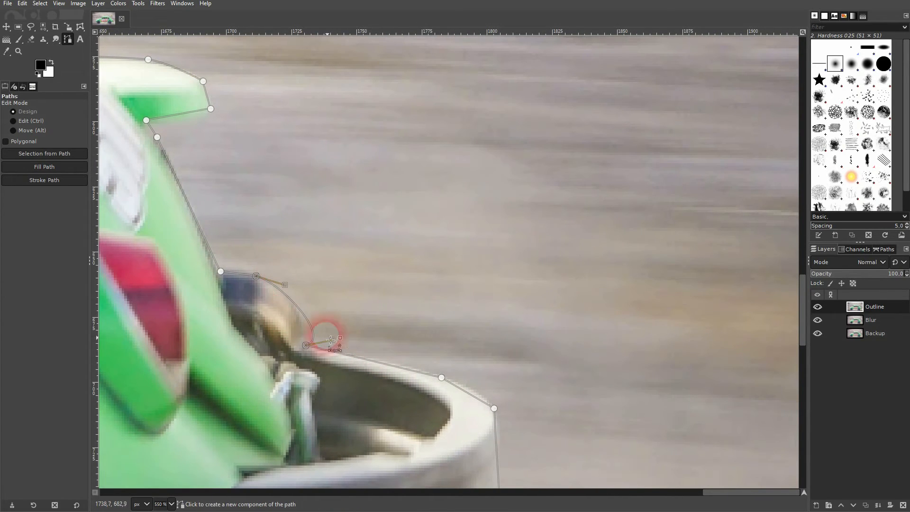
pyautogui.moveTo(338, 345); pyautogui.dragTo(320, 329)
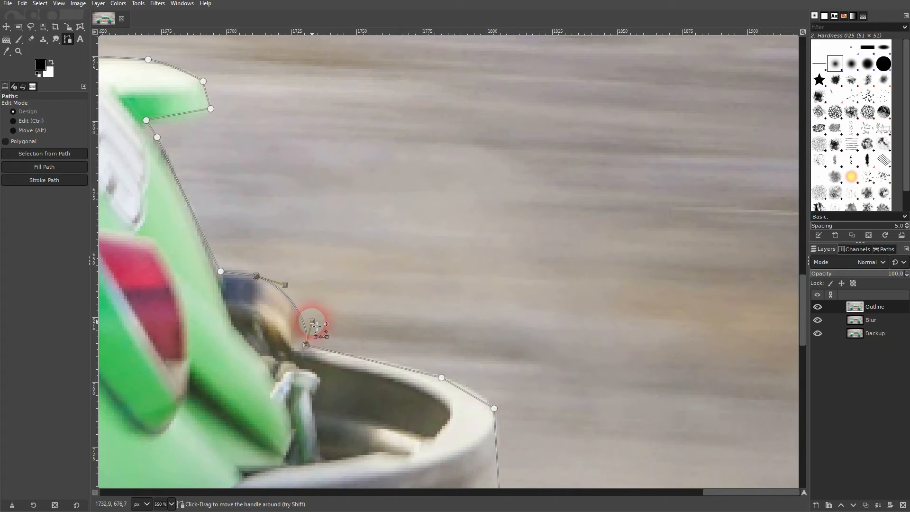
# - Curve the two path segments along the rear bumper's top edge and around its outer corner
pyautogui.moveTo(423, 420); pyautogui.dragTo(315, 364)
pyautogui.moveTo(368, 344)
pyautogui.mouseDown()
pyautogui.moveTo(404, 355)
pyautogui.moveTo(383, 347)
pyautogui.mouseUp()
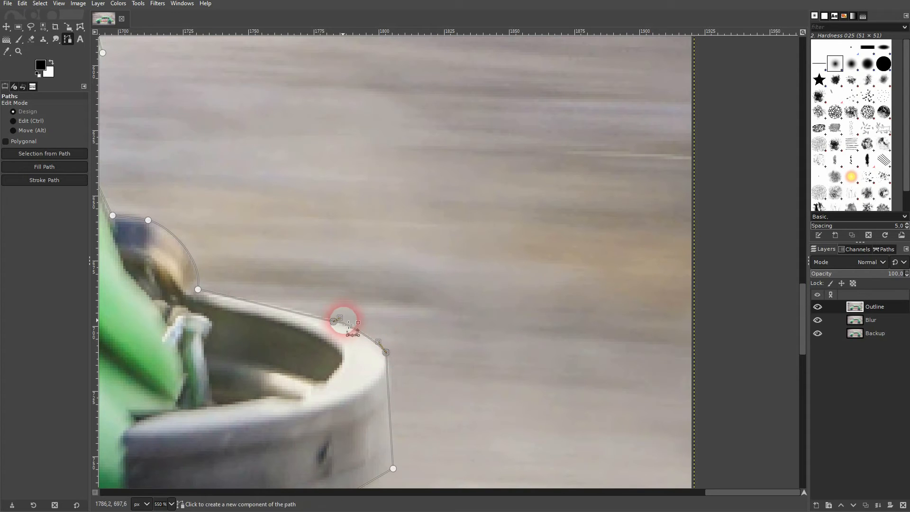
pyautogui.moveTo(318, 322); pyautogui.dragTo(318, 317)
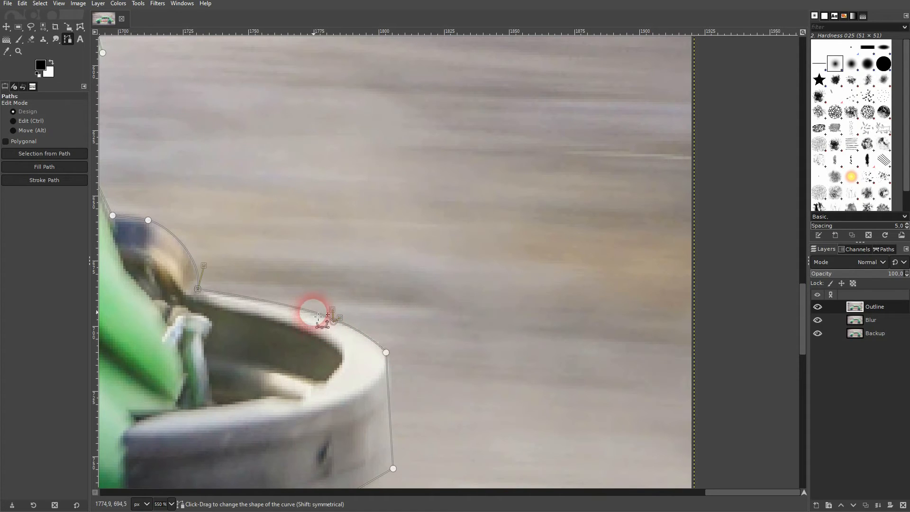
# - Curve the path segment along the dark brace beneath the rear bumper and adjust its handles
pyautogui.scroll(-5, 370, 368)
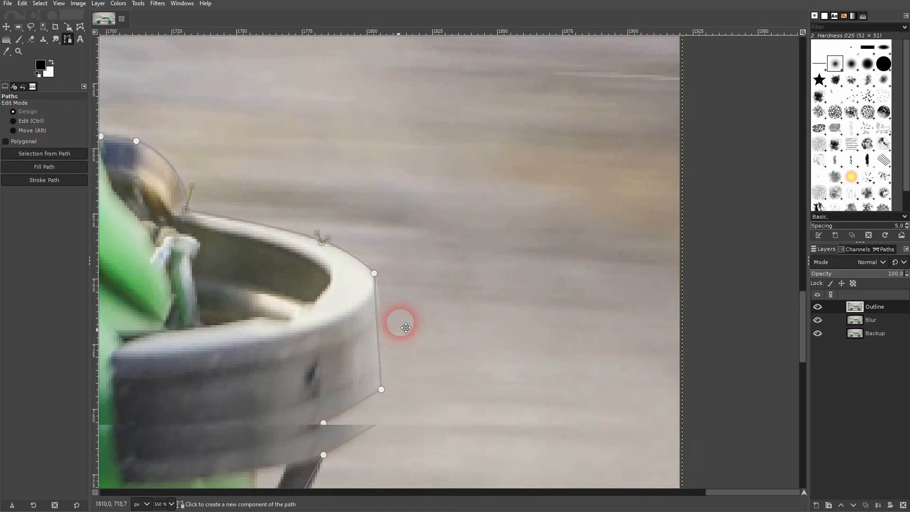
pyautogui.hscroll(-2, 379, 340)
pyautogui.scroll(-2, 426, 326)
pyautogui.hscroll(-2, 426, 327)
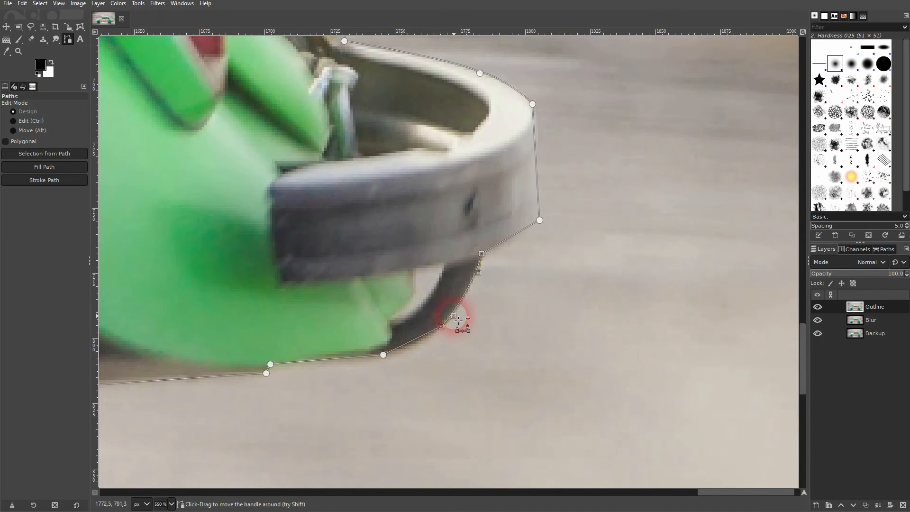
# - Curve the path segment along the rear wheel's back edge and adjust both handles to follow the tire
pyautogui.moveTo(254, 404); pyautogui.dragTo(556, 351)
pyautogui.moveTo(300, 377); pyautogui.dragTo(343, 265)
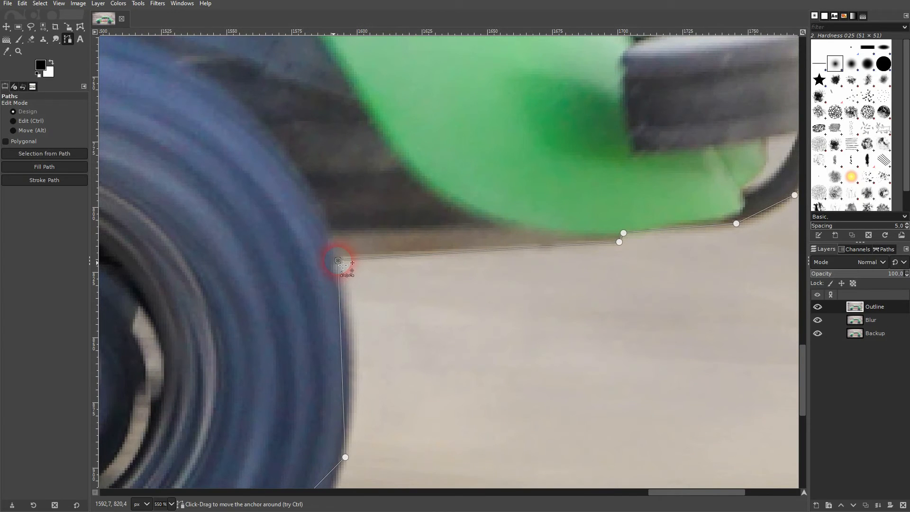
pyautogui.moveTo(346, 382); pyautogui.dragTo(352, 384)
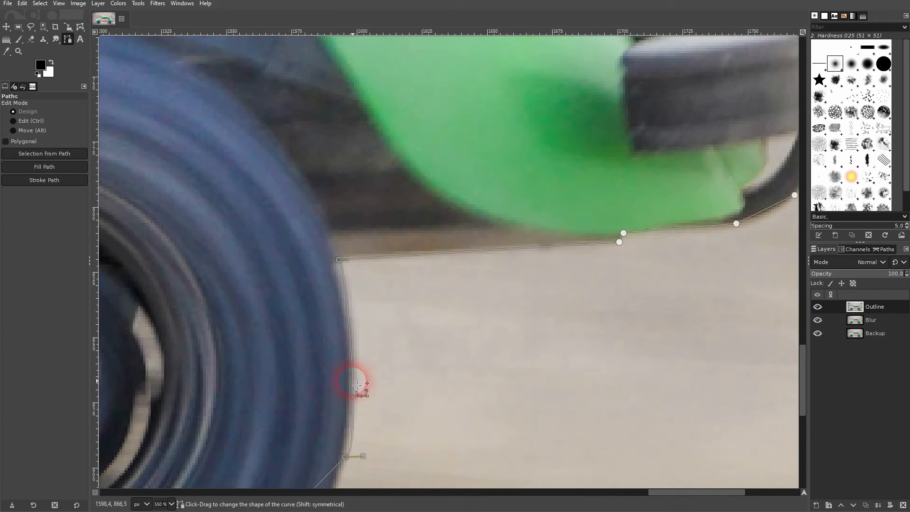
pyautogui.moveTo(367, 460); pyautogui.dragTo(367, 425)
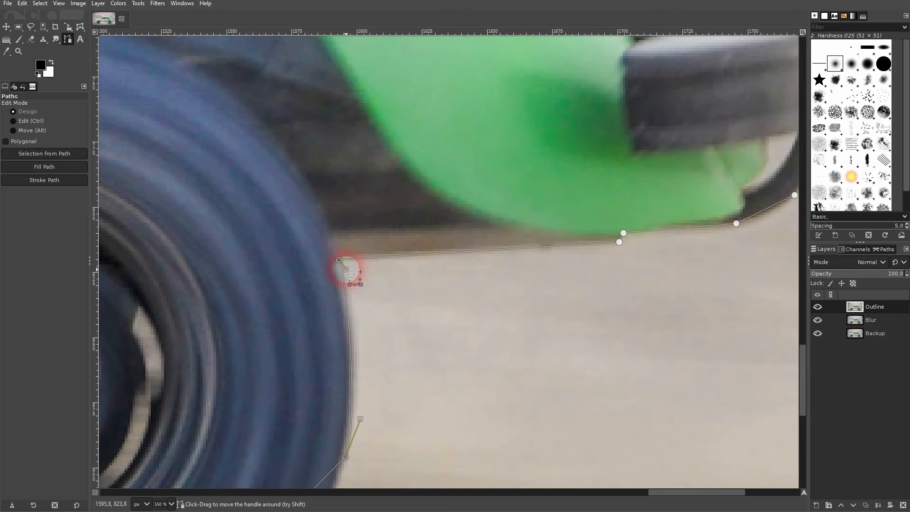
# - Curve the path segment around the lower back quarter of the rear wheel and adjust both handles to the tire edge
pyautogui.moveTo(361, 410); pyautogui.dragTo(458, 295)
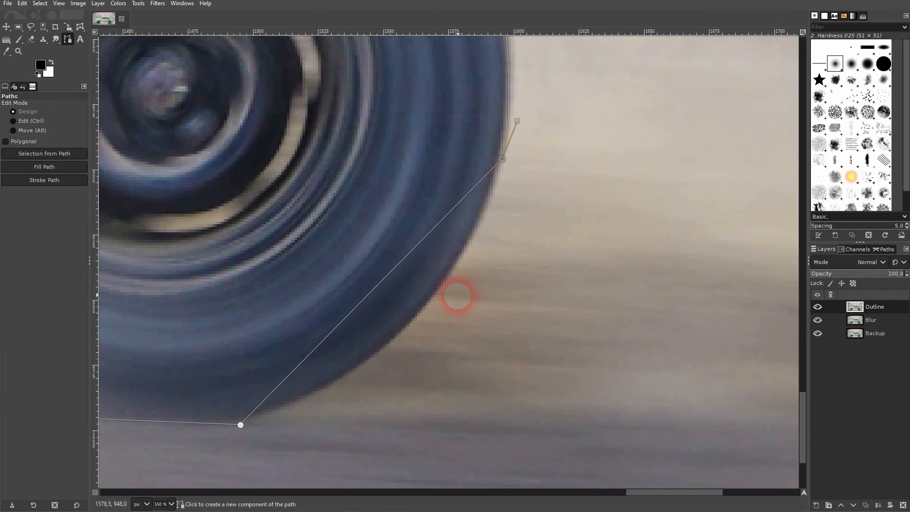
pyautogui.moveTo(408, 274); pyautogui.dragTo(418, 305)
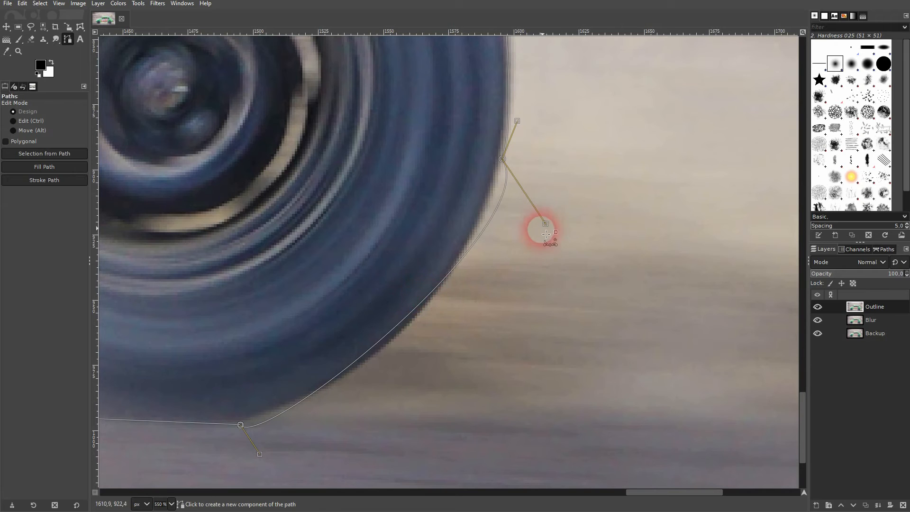
pyautogui.moveTo(551, 227); pyautogui.dragTo(473, 296)
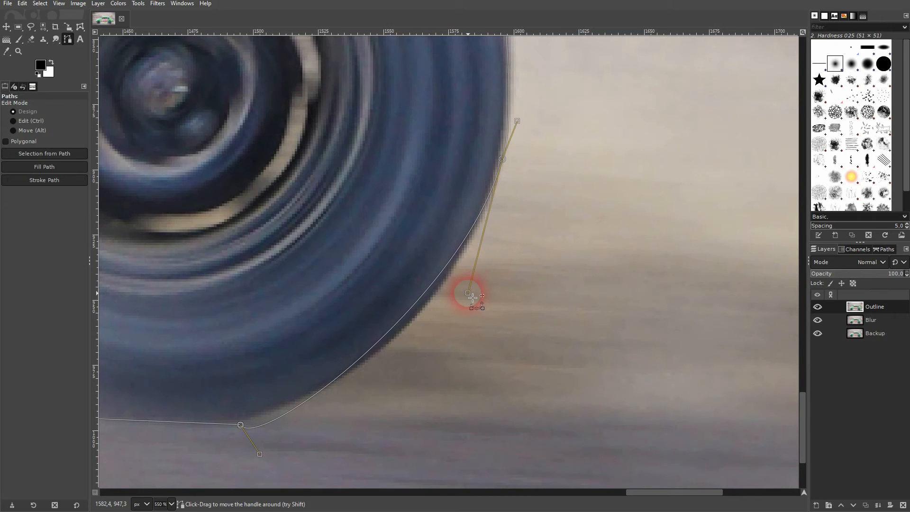
pyautogui.moveTo(264, 461); pyautogui.dragTo(381, 384)
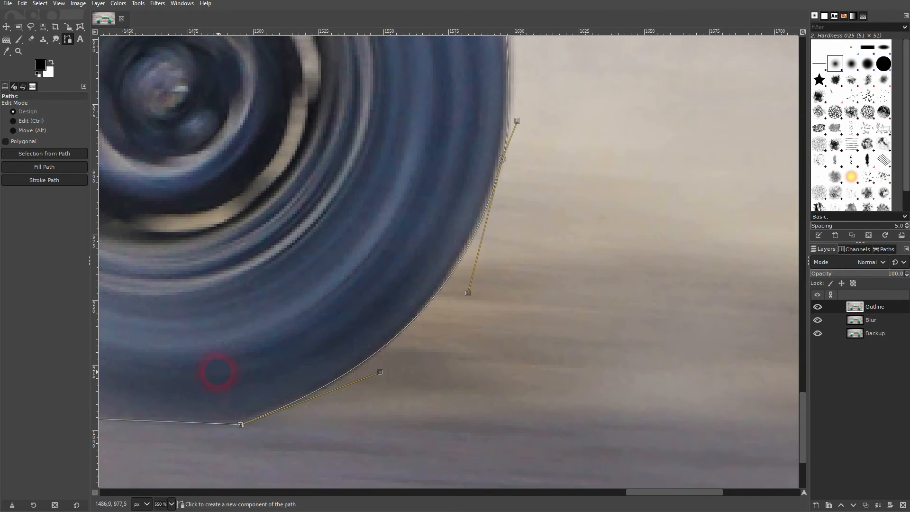
# - Curve the path segment around the lower front quarter of the rear wheel and adjust both handles
pyautogui.moveTo(217, 372); pyautogui.dragTo(598, 383)
pyautogui.moveTo(360, 387); pyautogui.dragTo(370, 415)
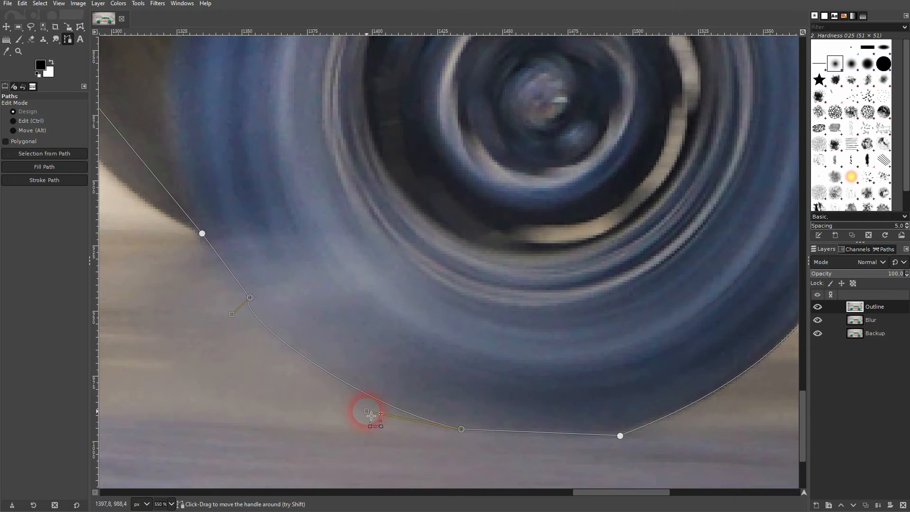
pyautogui.moveTo(234, 321); pyautogui.dragTo(269, 337)
pyautogui.hotkey('ctrl', 'z')
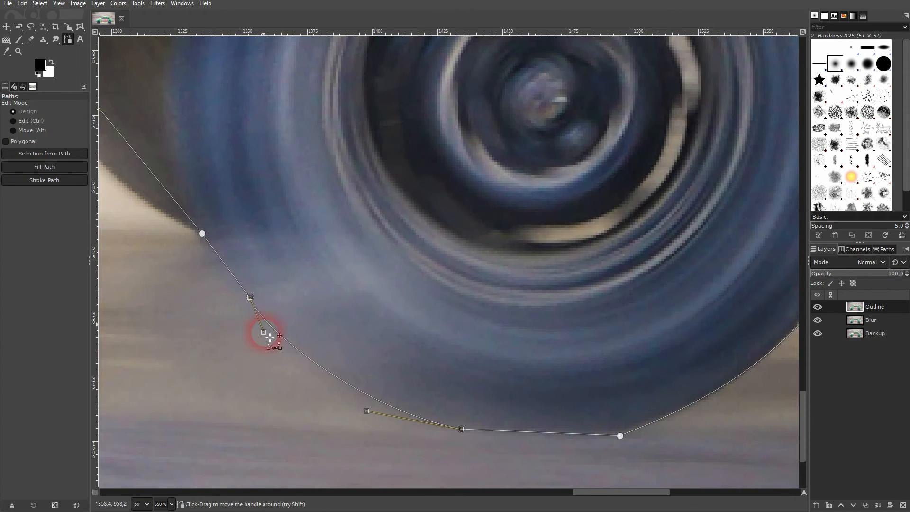
# - Curve the path segment along the front edge of the dark far-side rear tire and adjust both handles
pyautogui.moveTo(237, 231); pyautogui.dragTo(481, 351)
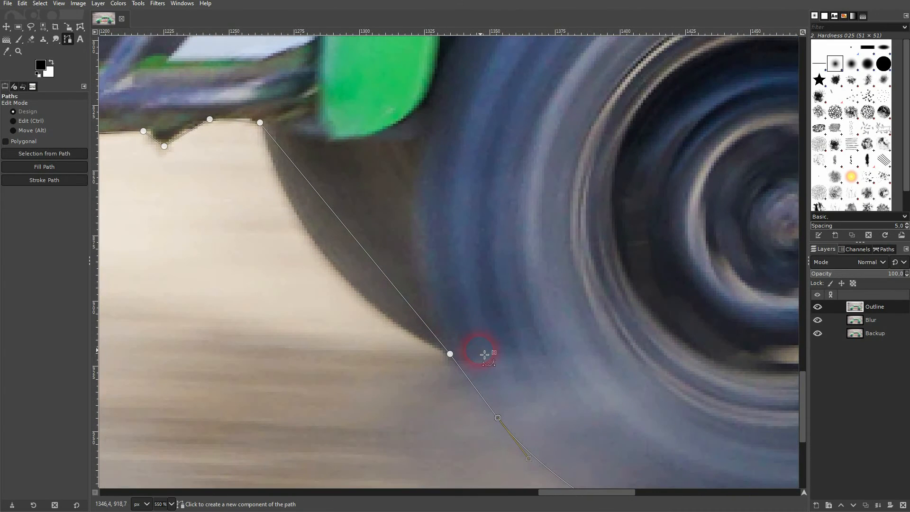
pyautogui.moveTo(360, 243); pyautogui.dragTo(321, 264)
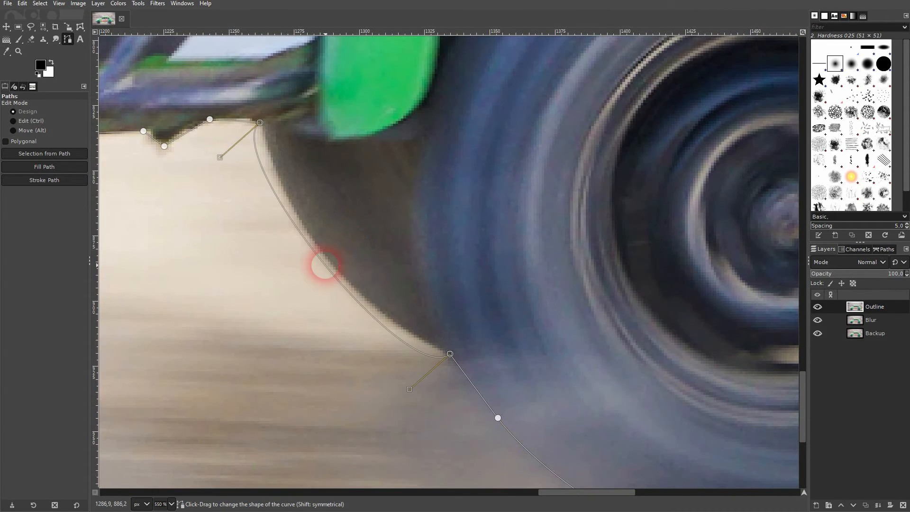
pyautogui.moveTo(413, 391); pyautogui.dragTo(356, 311)
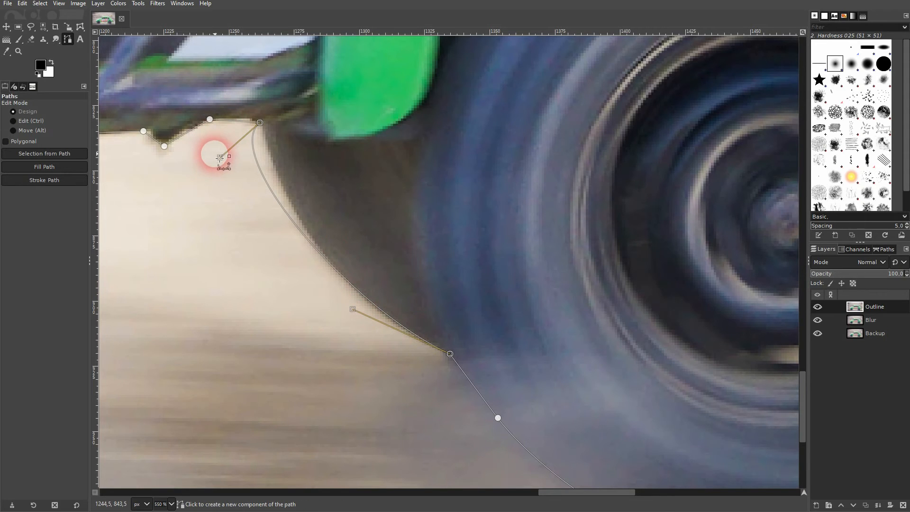
pyautogui.moveTo(220, 157); pyautogui.dragTo(428, 234)
# - Check the path along the car's underside and create a selection from the finished car path
pyautogui.moveTo(217, 251); pyautogui.dragTo(452, 249)
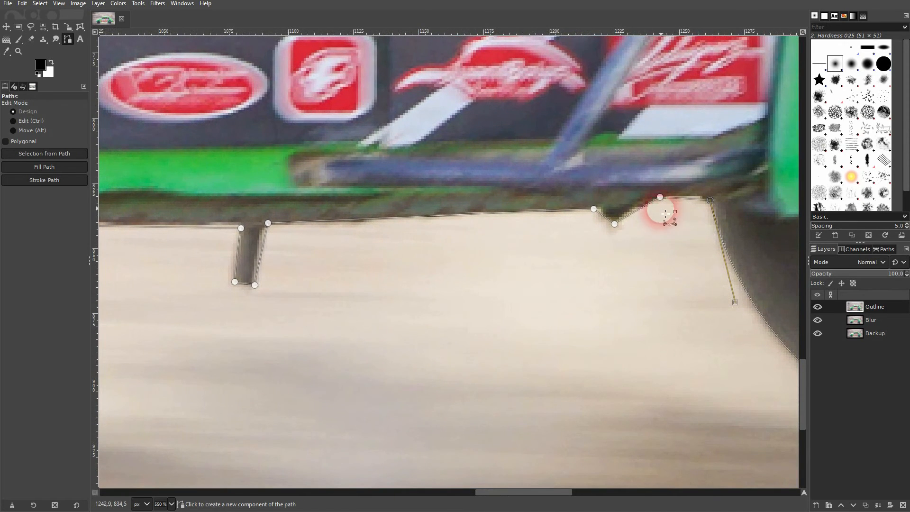
pyautogui.moveTo(280, 249); pyautogui.dragTo(648, 234)
pyautogui.moveTo(322, 239); pyautogui.dragTo(667, 230)
pyautogui.scroll(-10, 420, 272)
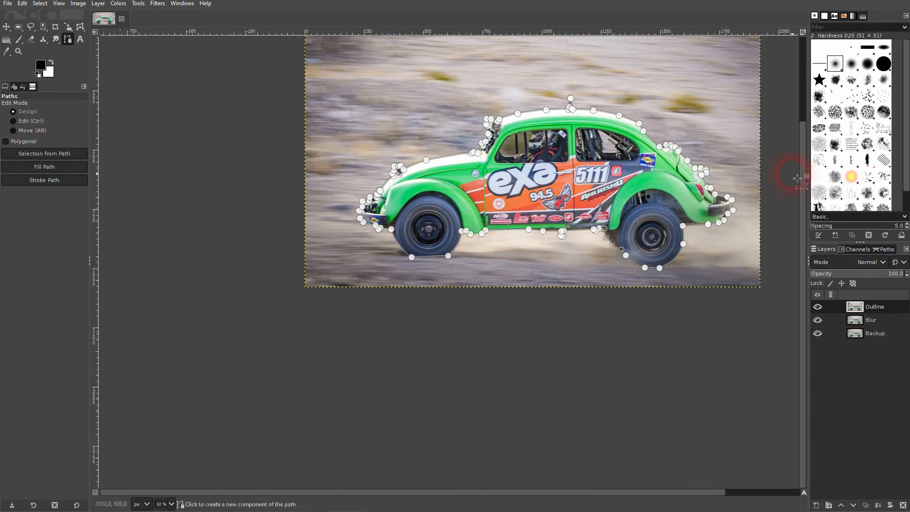
pyautogui.scroll(3, 794, 138)
pyautogui.hscroll(2, 576, 407)
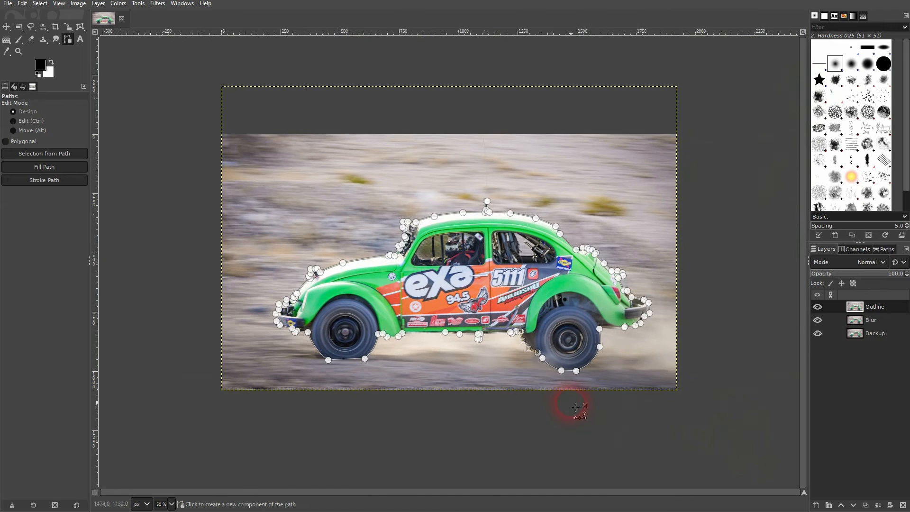
pyautogui.rightClick(470, 264)
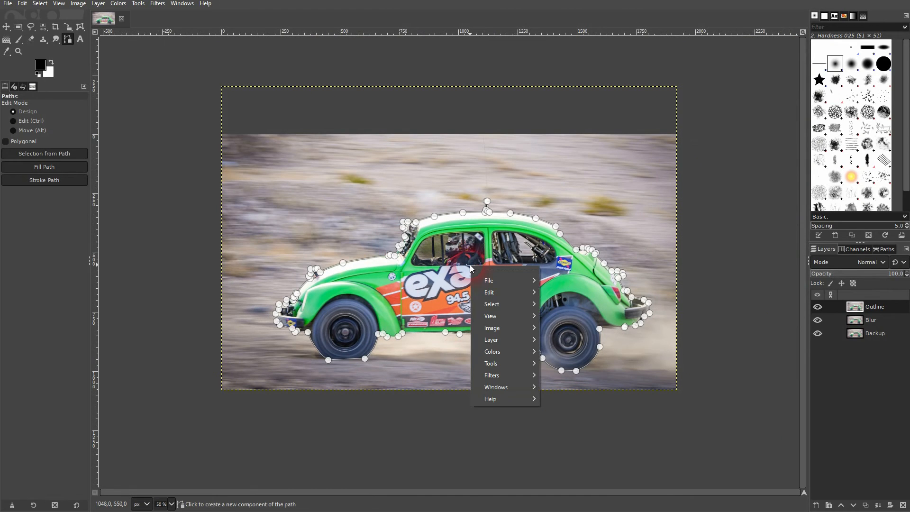
pyautogui.click(526, 307)
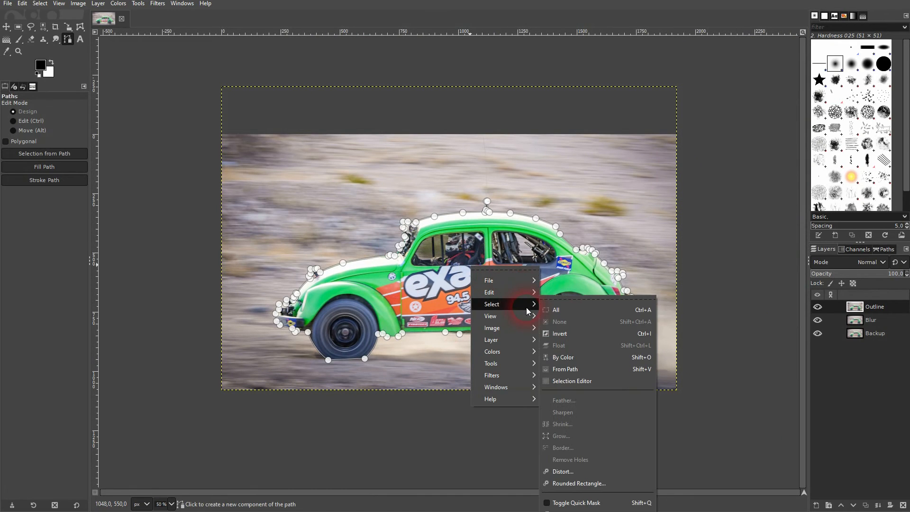
pyautogui.click(575, 369)
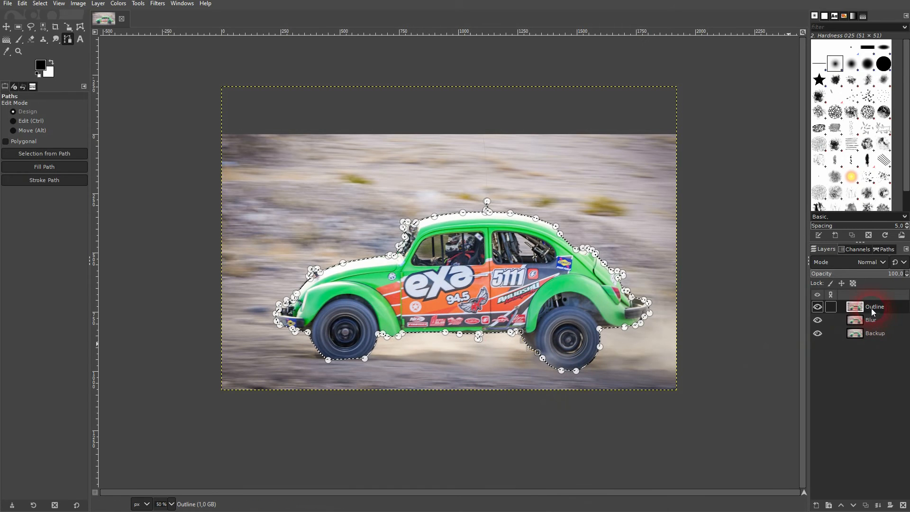
# - Add a layer mask initialized from the selection to the Outline layer and check the cutout by briefly hiding the Blur and Backup layers
pyautogui.rightClick(872, 308)
pyautogui.click(826, 149)
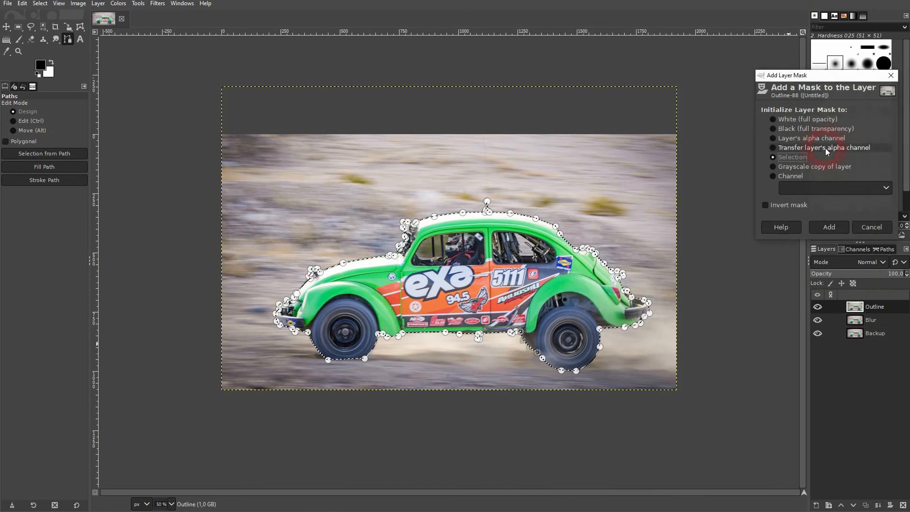
pyautogui.moveTo(838, 83); pyautogui.dragTo(672, 84)
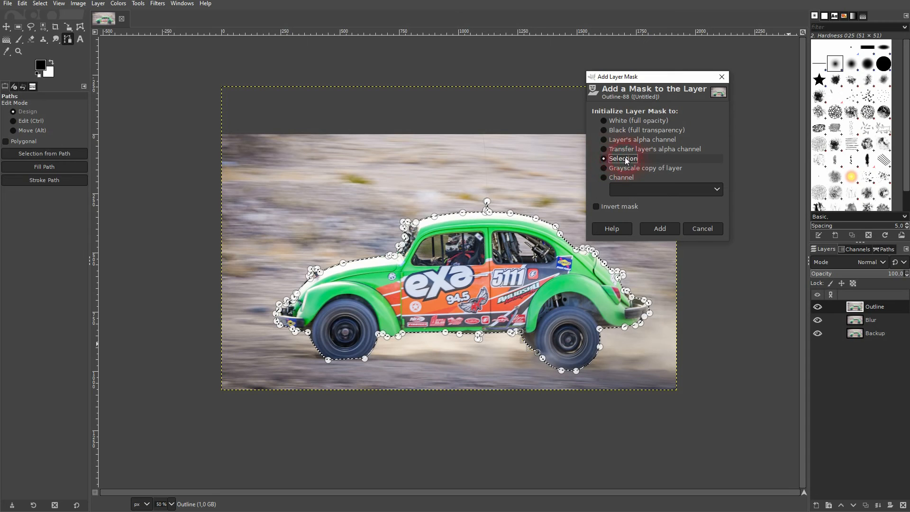
pyautogui.click(658, 229)
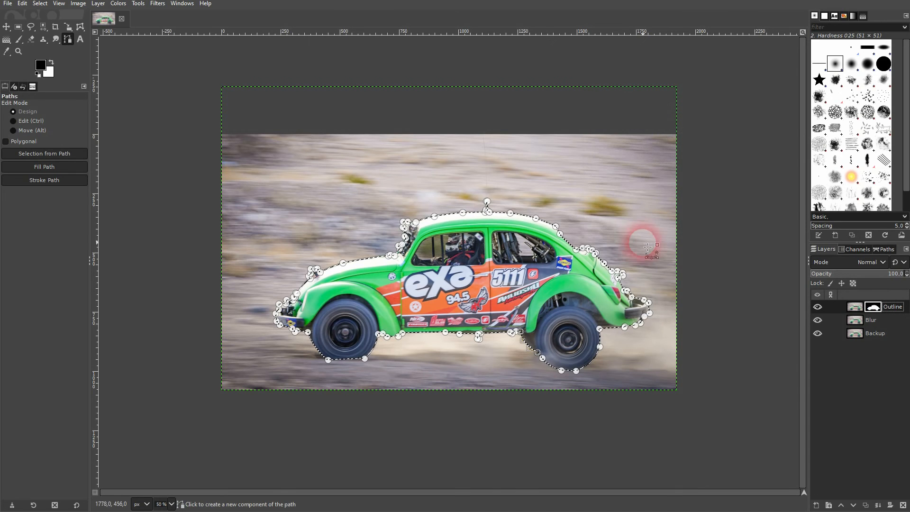
pyautogui.click(822, 333)
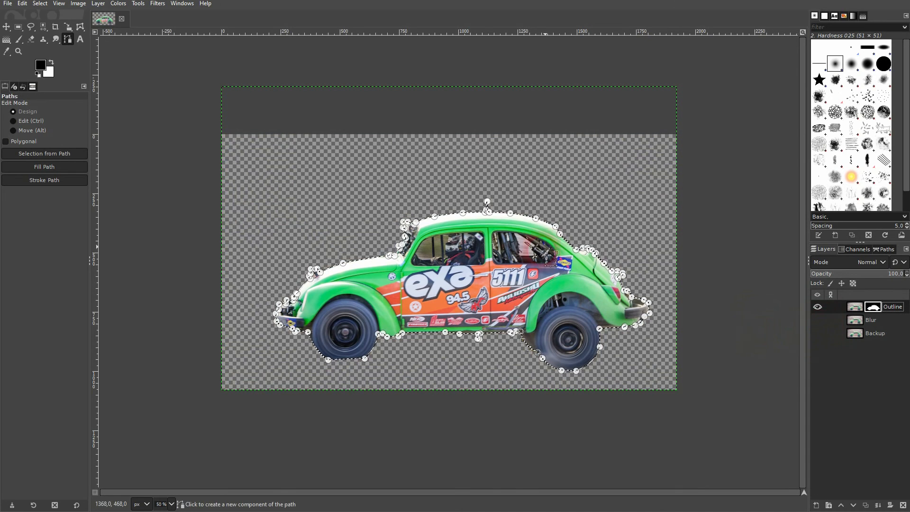
pyautogui.click(819, 321)
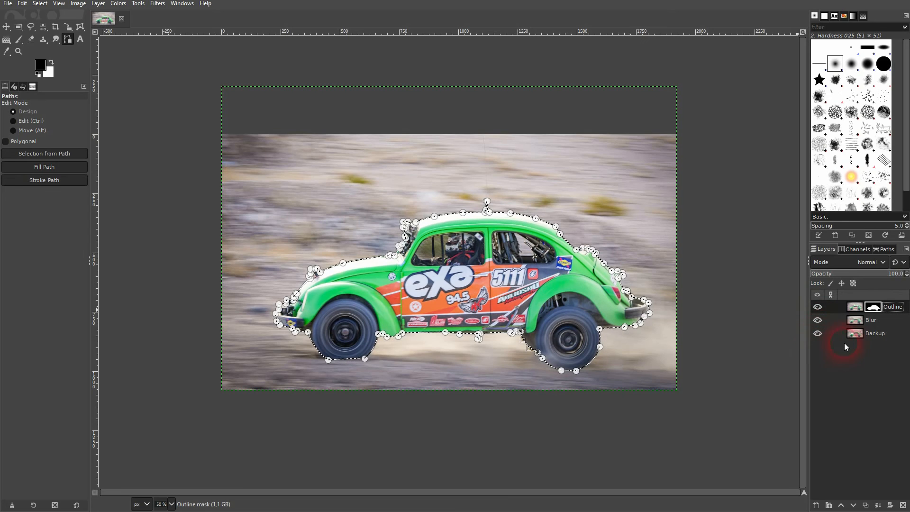
# - Clear the selection and switch to the Move tool
pyautogui.click(40, 4)
pyautogui.click(48, 29)
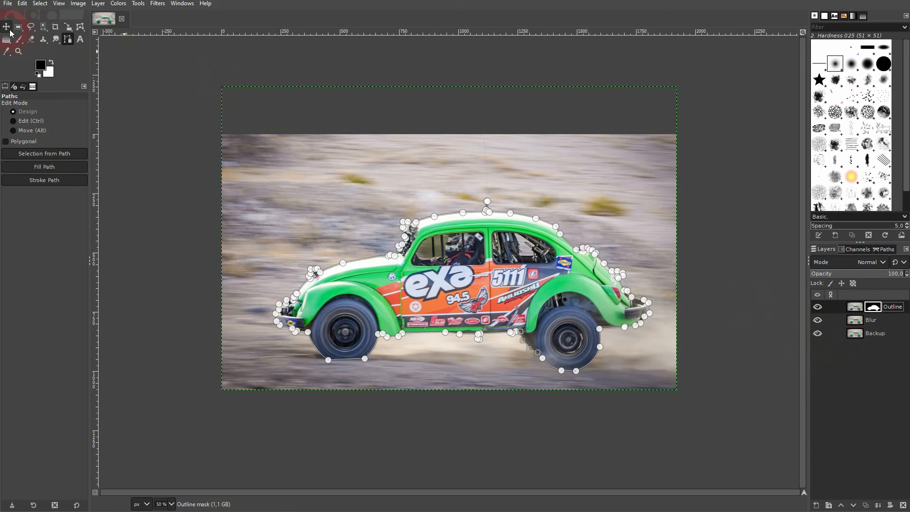
pyautogui.click(6, 29)
# - Start a Zoom Motion Blur on the Blur layer and compare the image with the preview off and on
pyautogui.click(875, 319)
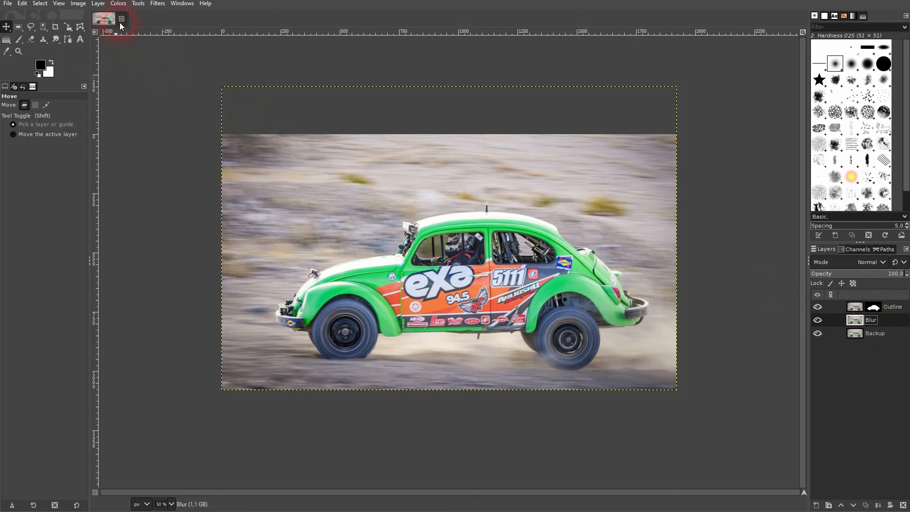
pyautogui.click(158, 5)
pyautogui.moveTo(202, 72)
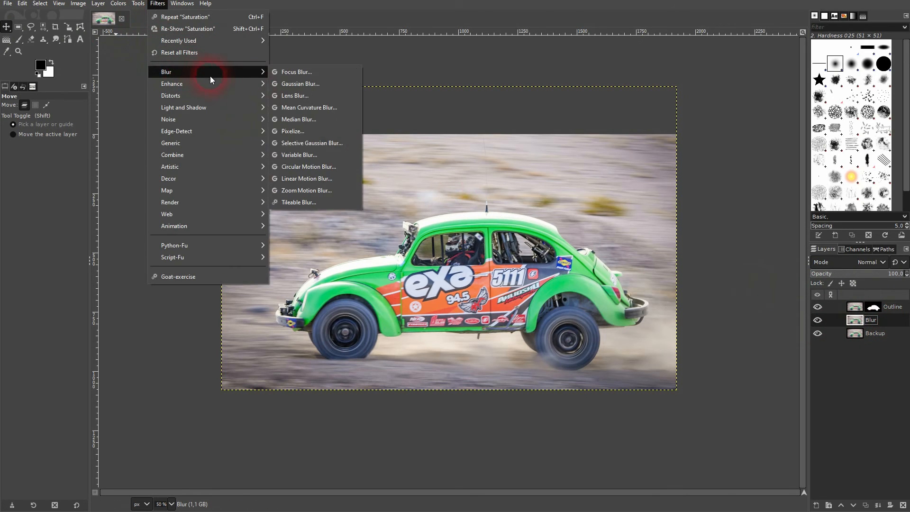
pyautogui.click(312, 189)
pyautogui.moveTo(213, 77); pyautogui.dragTo(172, 116)
pyautogui.click(58, 235)
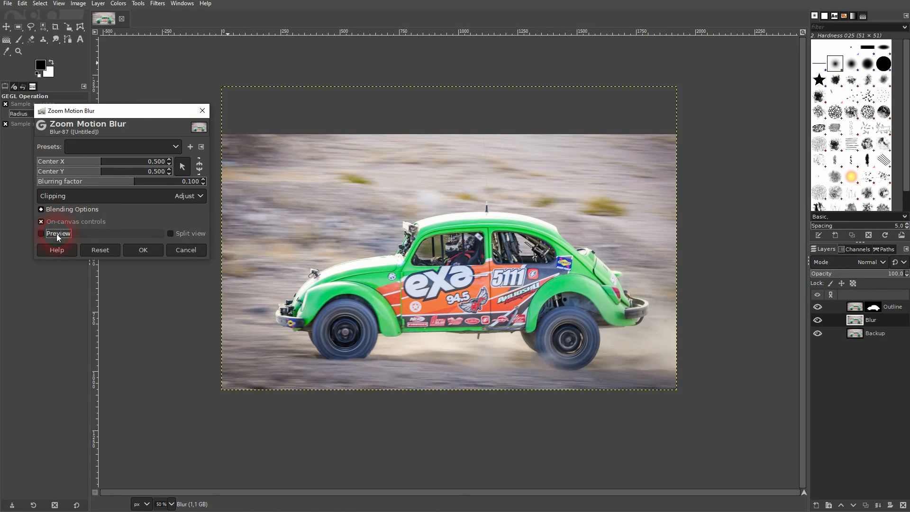
pyautogui.click(56, 234)
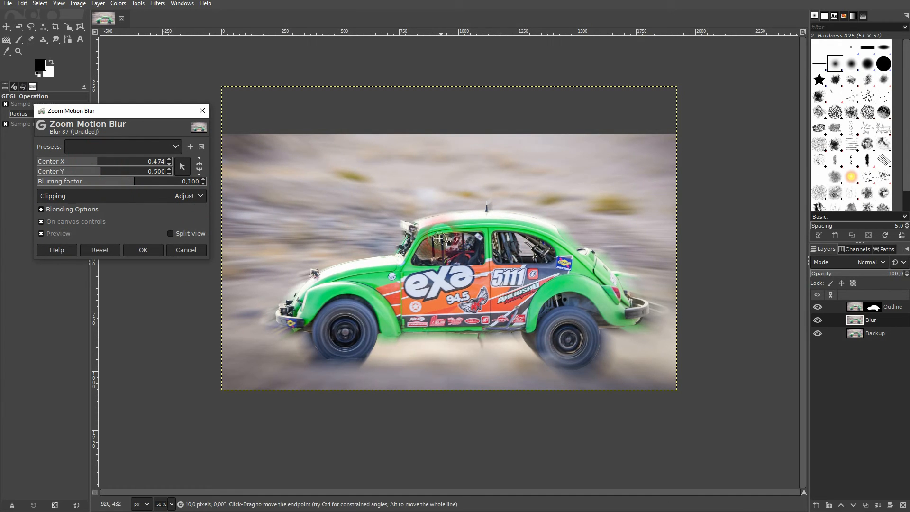
# - Move the zoom blur's centre onto the car body at Center X 0.592 and Center Y 0.654
pyautogui.click(258, 188)
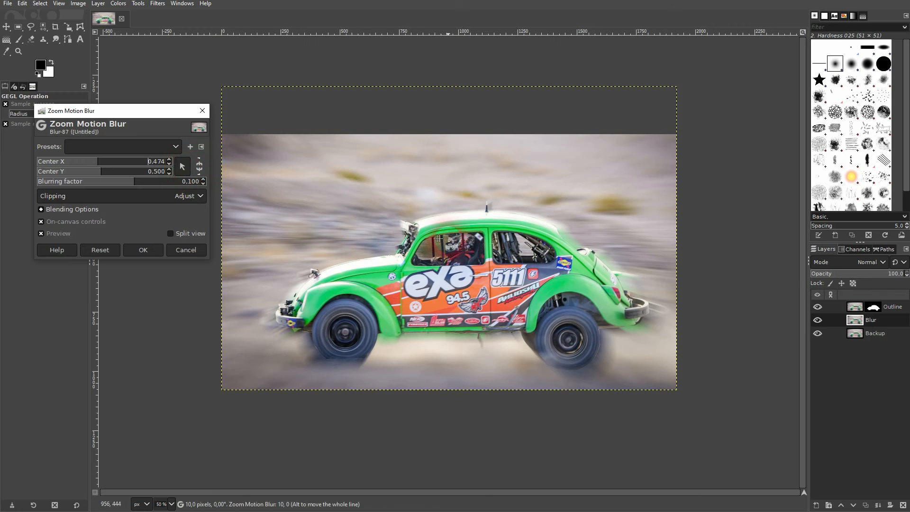
pyautogui.moveTo(441, 238); pyautogui.dragTo(487, 278)
pyautogui.moveTo(118, 165); pyautogui.dragTo(108, 163)
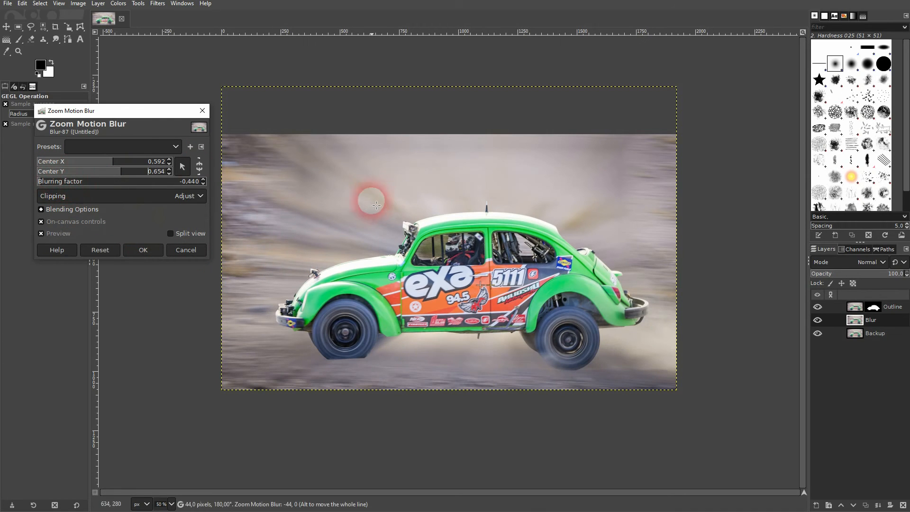
# - Test blurring factors up to 1.000, settle on 0.206 and apply the zoom motion blur
pyautogui.moveTo(53, 183); pyautogui.dragTo(145, 186)
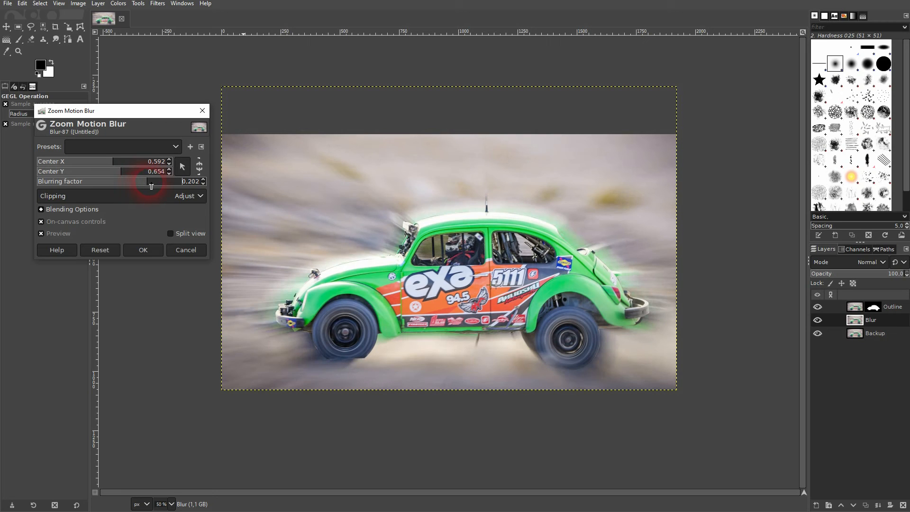
pyautogui.moveTo(148, 183); pyautogui.dragTo(249, 173)
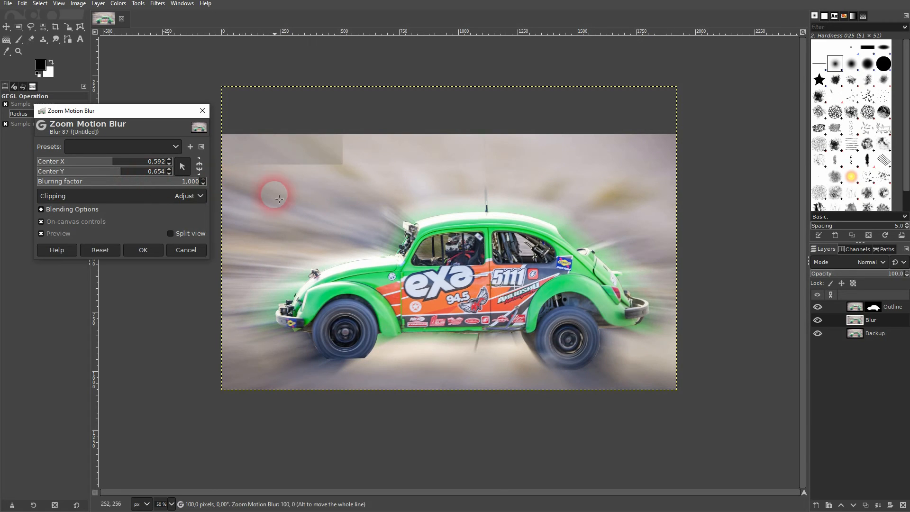
pyautogui.click(183, 181)
pyautogui.moveTo(201, 176); pyautogui.dragTo(147, 189)
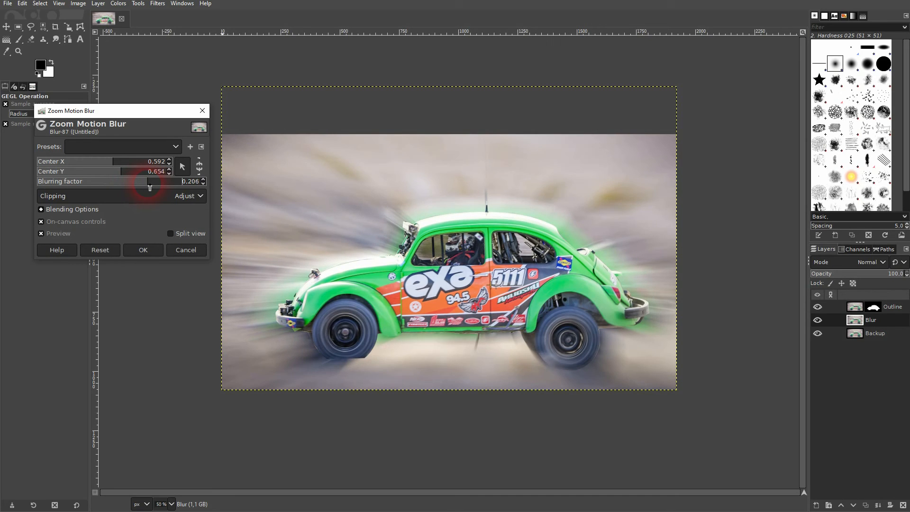
pyautogui.click(146, 250)
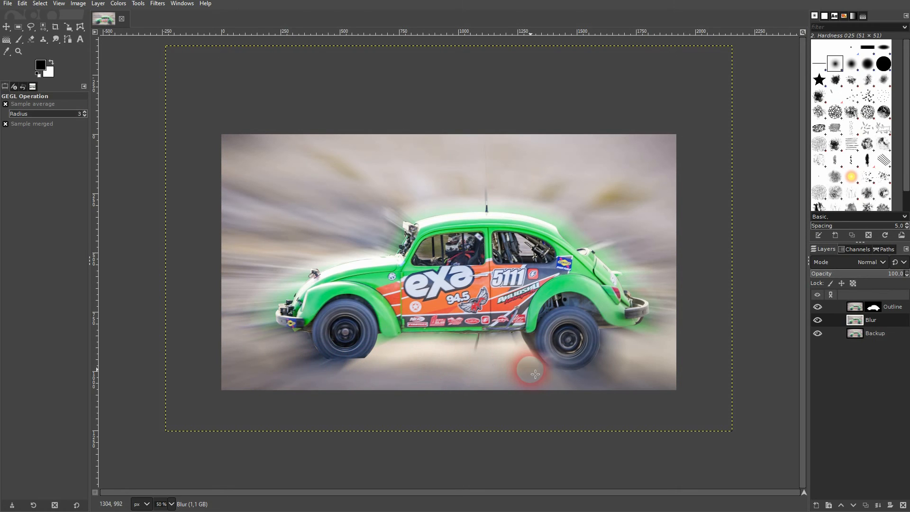
# - Paint white on the Outline layer's mask with a size 65 Paintbrush along the front tire's flat bottom edge to restore its round shape
pyautogui.click(875, 309)
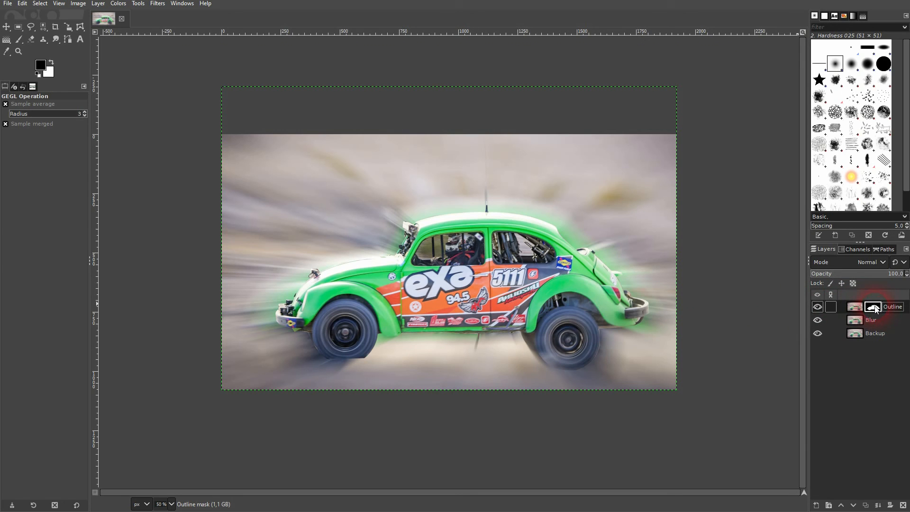
pyautogui.click(19, 39)
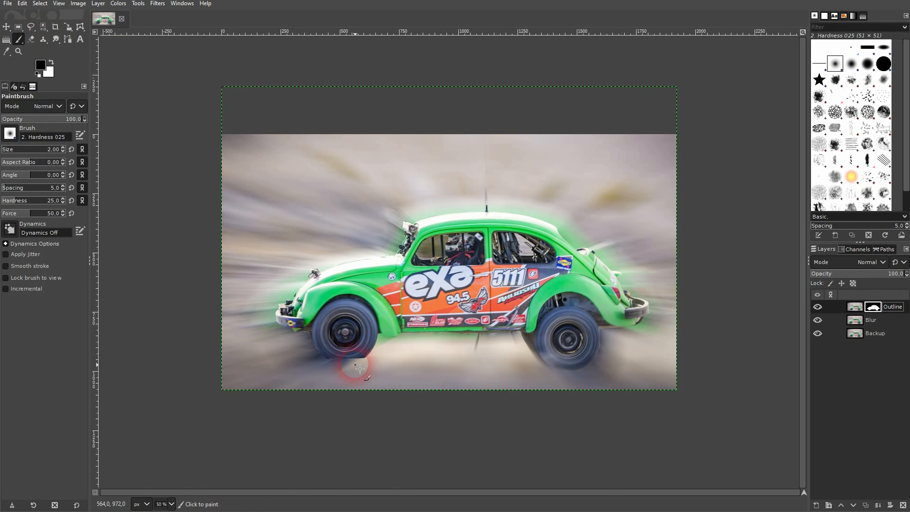
pyautogui.scroll(4, 360, 368)
pyautogui.click(15, 150)
pyautogui.click(41, 73)
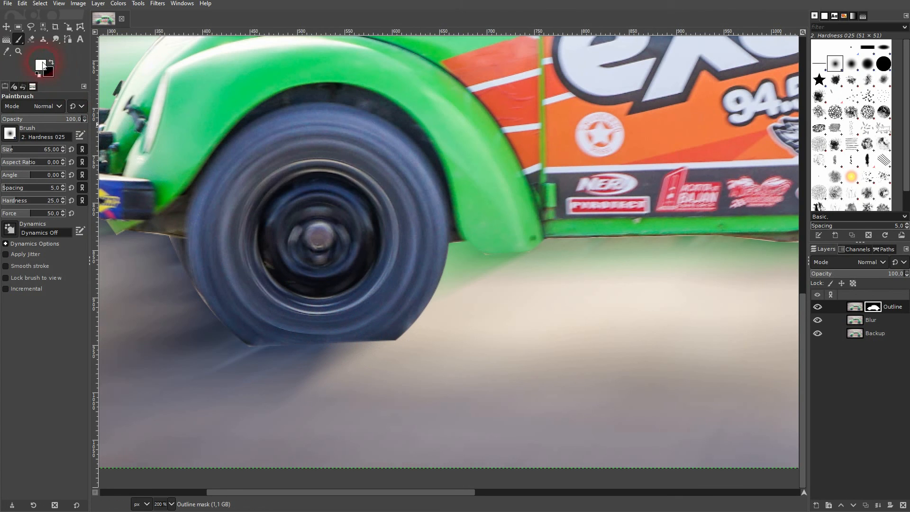
pyautogui.moveTo(279, 344)
pyautogui.mouseDown()
pyautogui.moveTo(390, 341)
pyautogui.moveTo(255, 335)
pyautogui.moveTo(359, 376)
pyautogui.moveTo(391, 332)
pyautogui.moveTo(335, 356)
pyautogui.moveTo(345, 341)
pyautogui.moveTo(396, 351)
pyautogui.moveTo(303, 357)
pyautogui.moveTo(346, 359)
pyautogui.mouseUp()
pyautogui.scroll(-4, 346, 360)
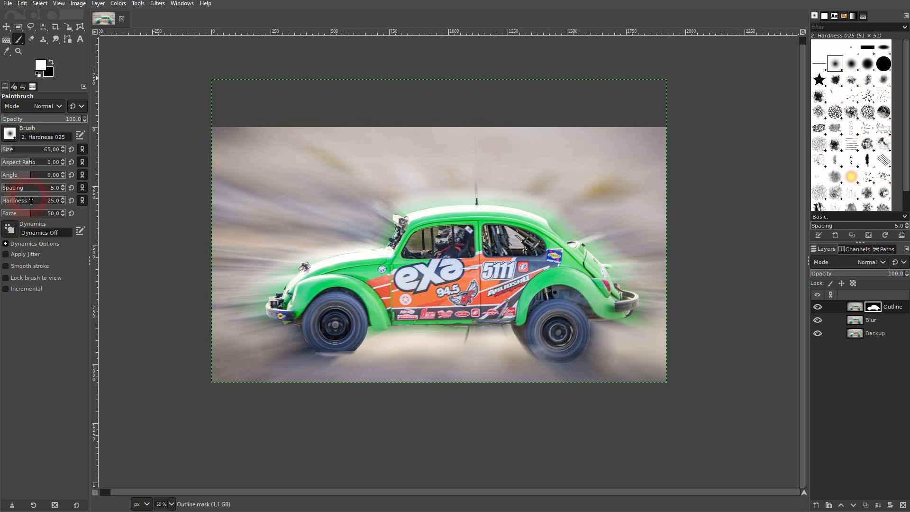
# - Lower the Blur layer's saturation to mute the background and compare the result by briefly hiding that layer
pyautogui.click(6, 26)
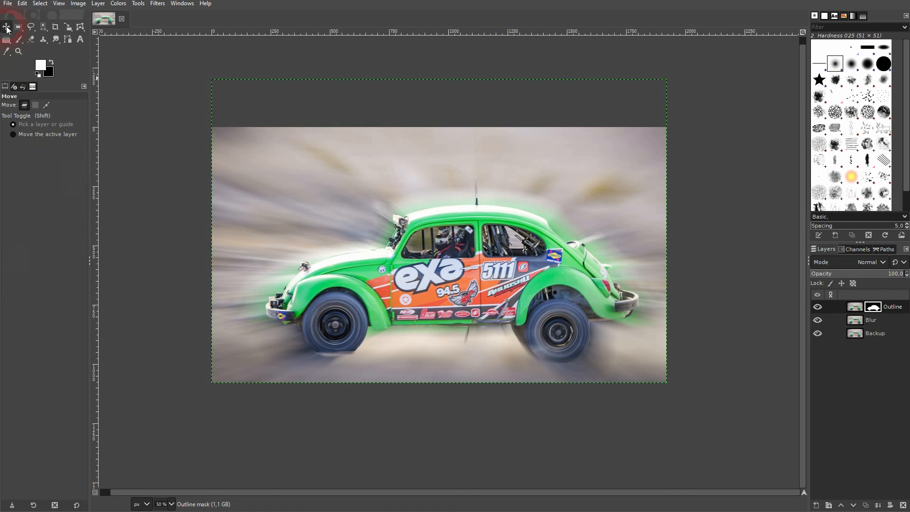
pyautogui.click(874, 321)
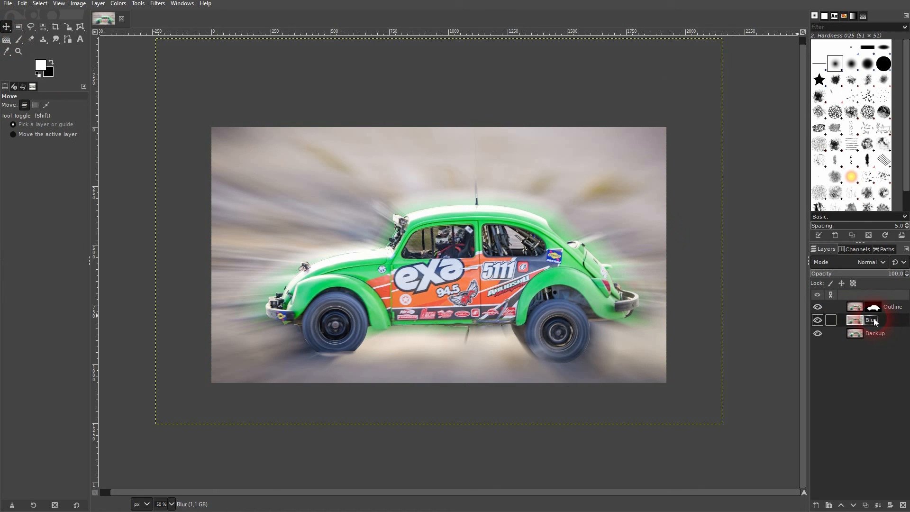
pyautogui.click(118, 4)
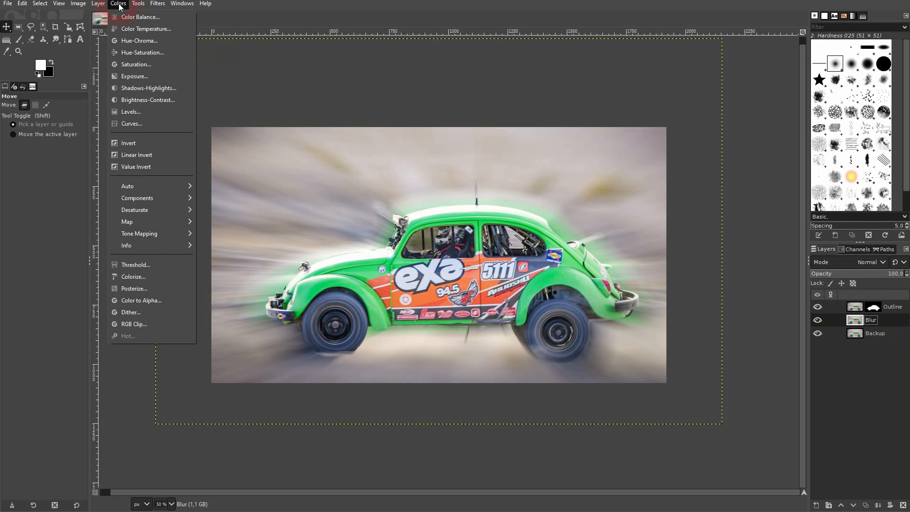
pyautogui.click(135, 65)
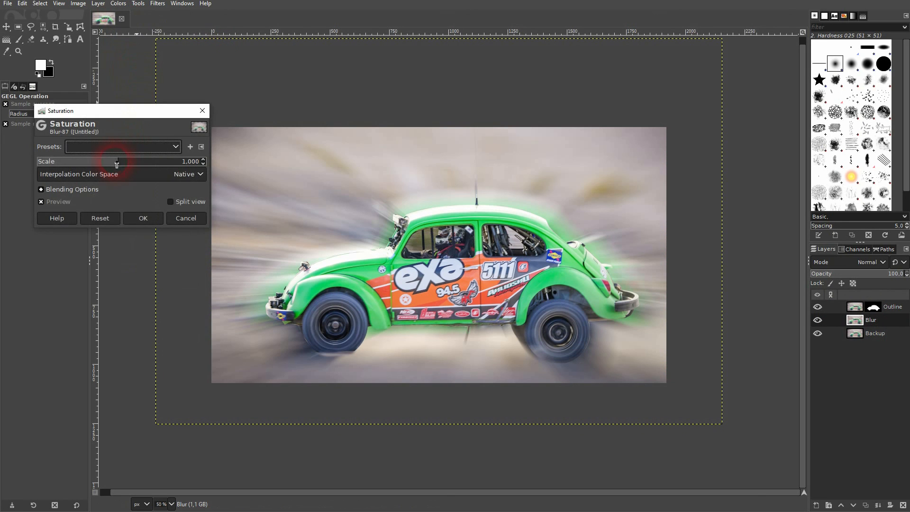
pyautogui.click(63, 202)
pyautogui.moveTo(119, 161); pyautogui.dragTo(81, 162)
pyautogui.click(141, 217)
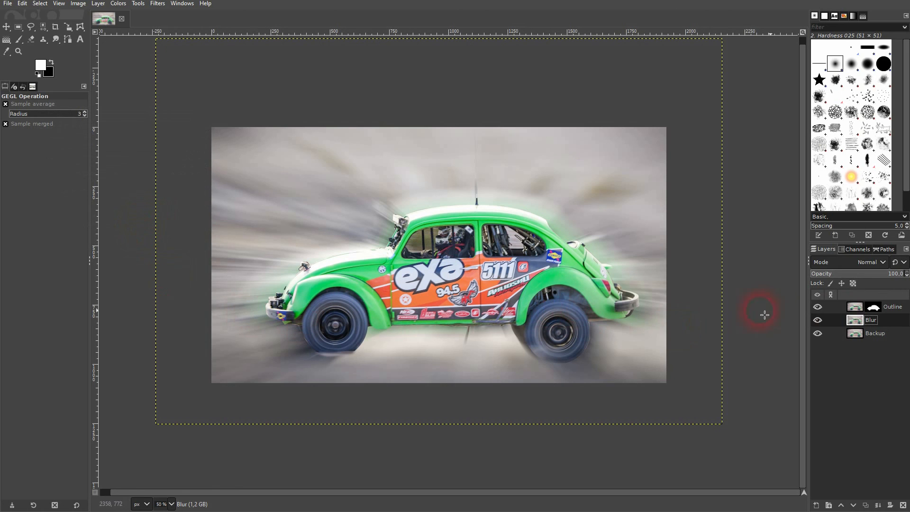
pyautogui.click(816, 321)
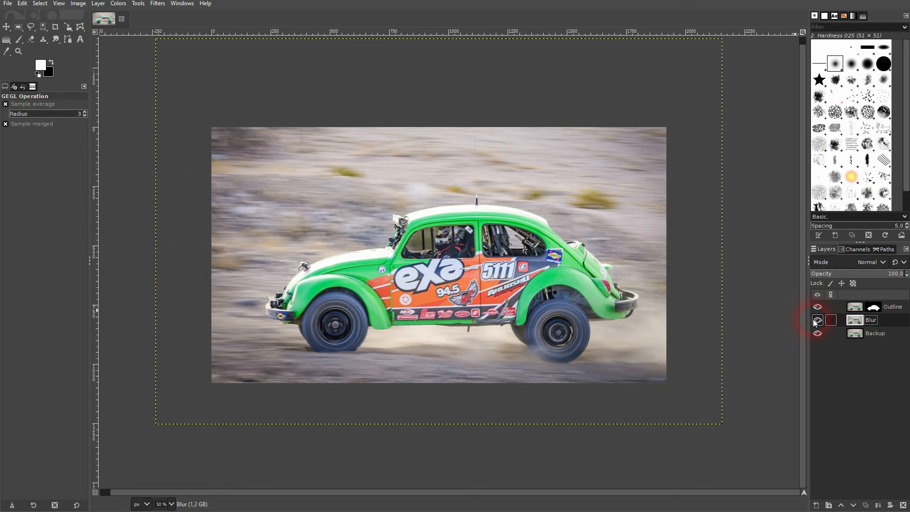
pyautogui.click(815, 321)
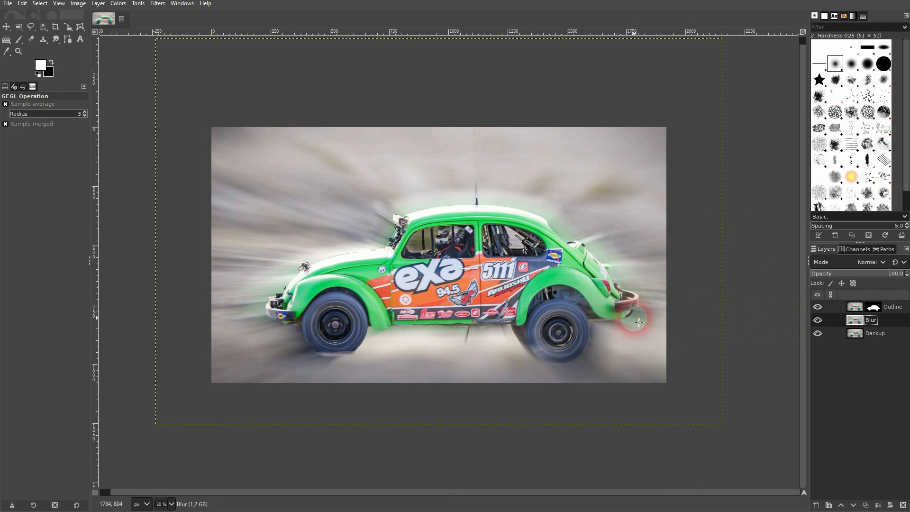